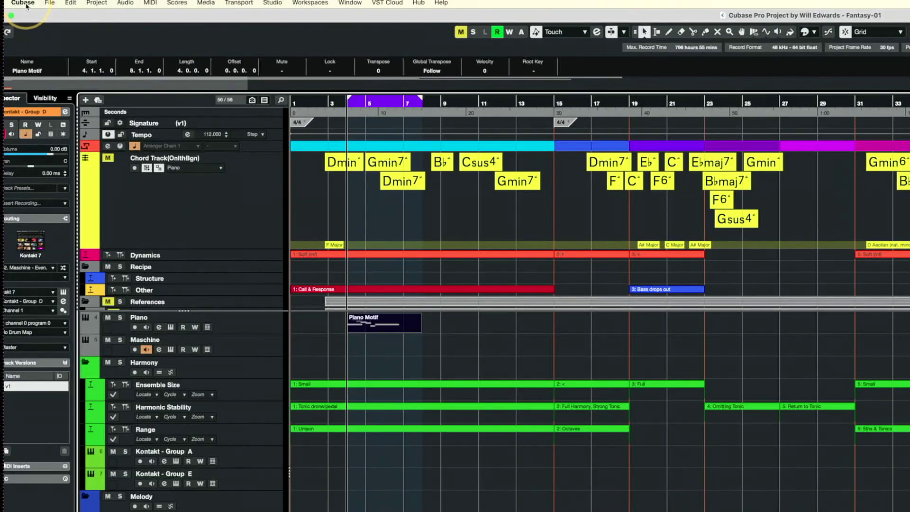
left_click(26, 4)
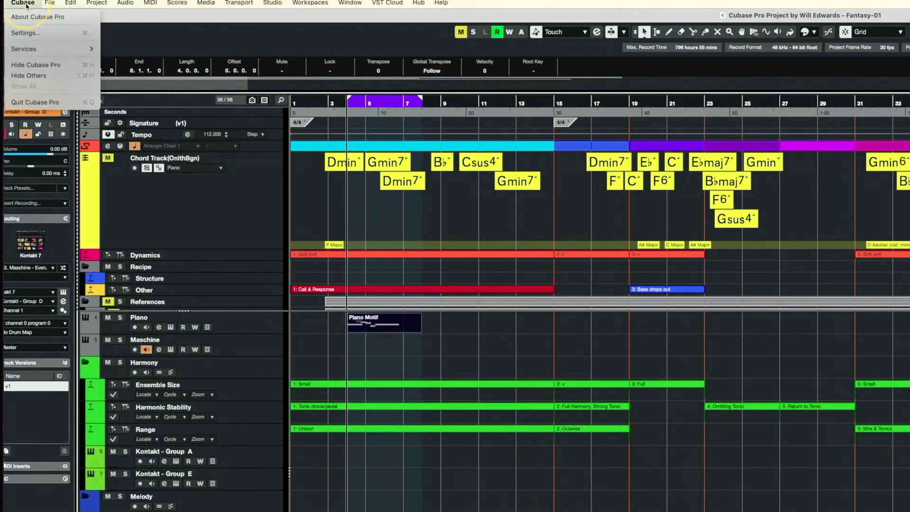
left_click(26, 33)
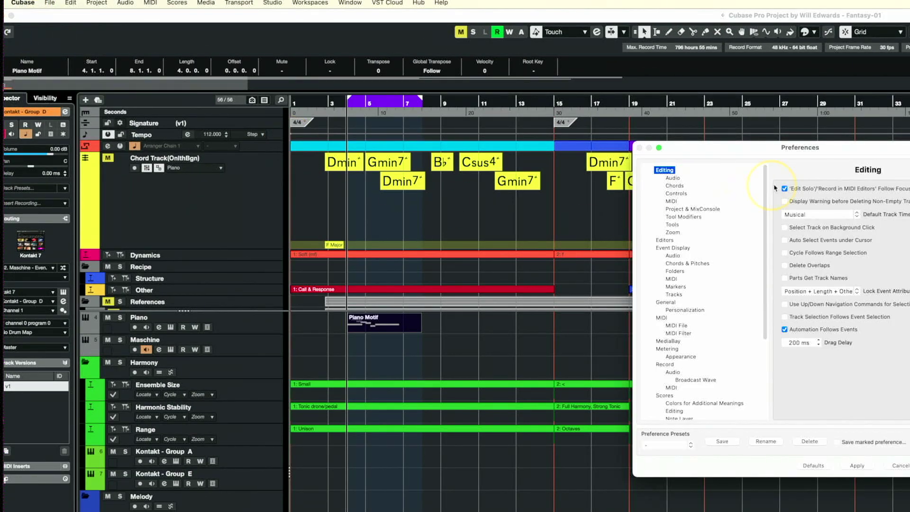
left_click_drag(806, 148, 727, 150)
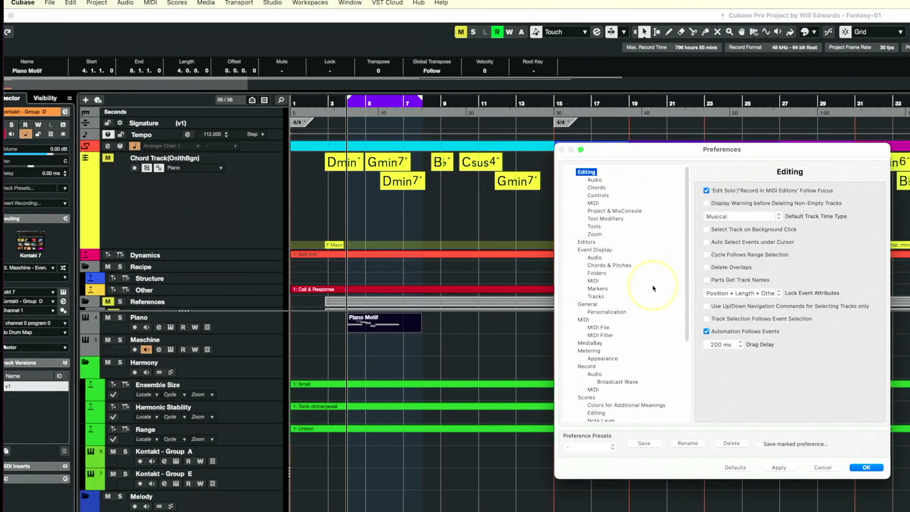
left_click(590, 344)
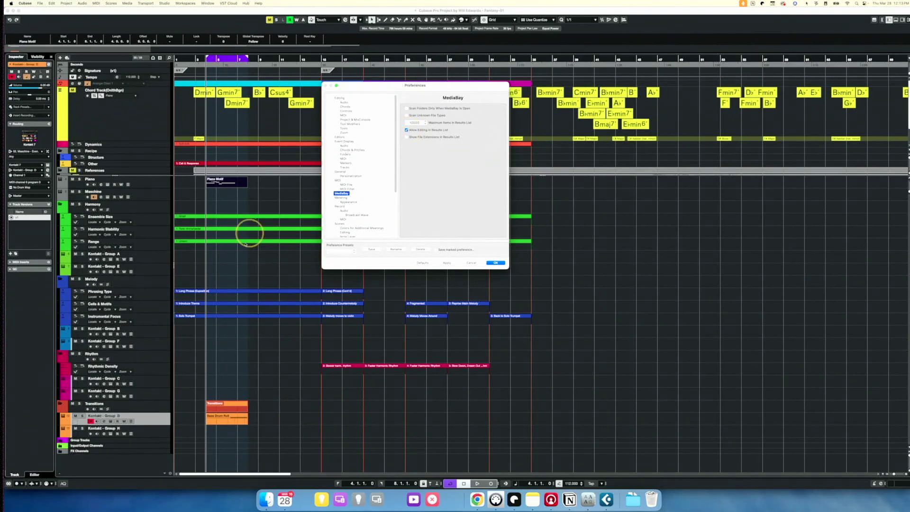
left_click(496, 263)
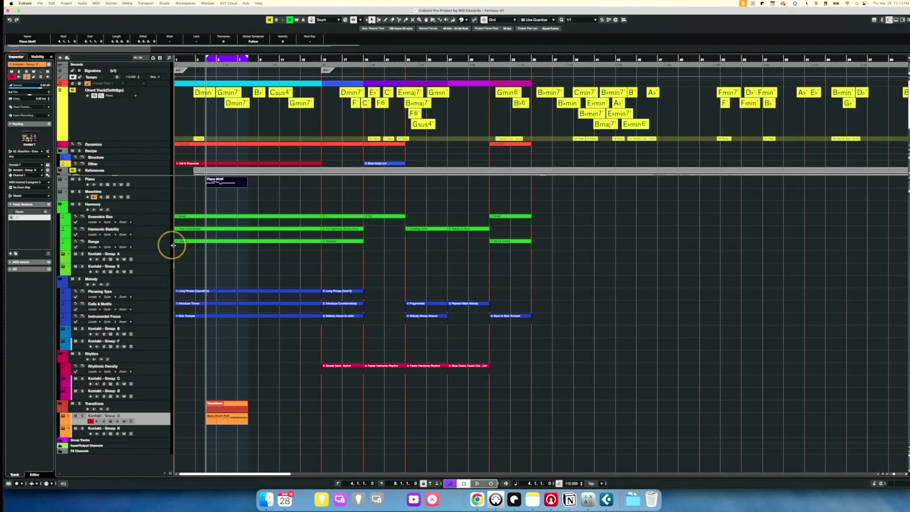
left_click(218, 181)
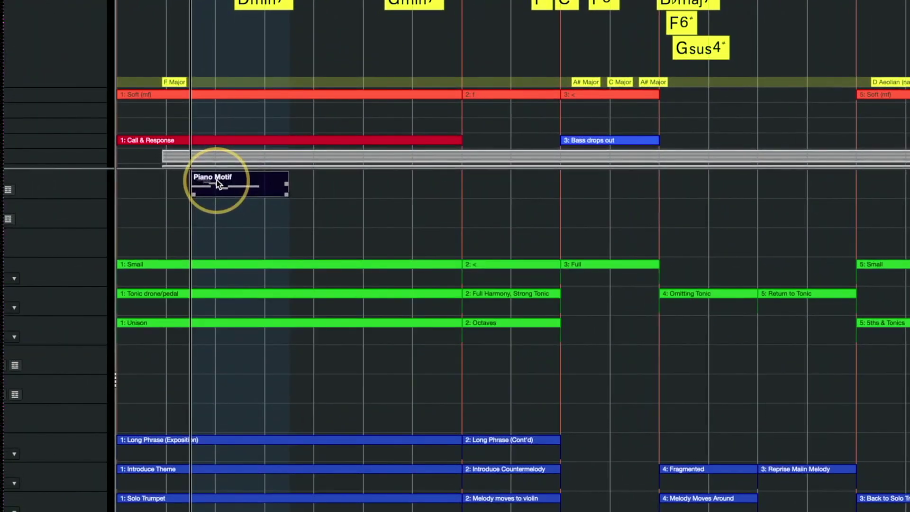
left_click(86, 189)
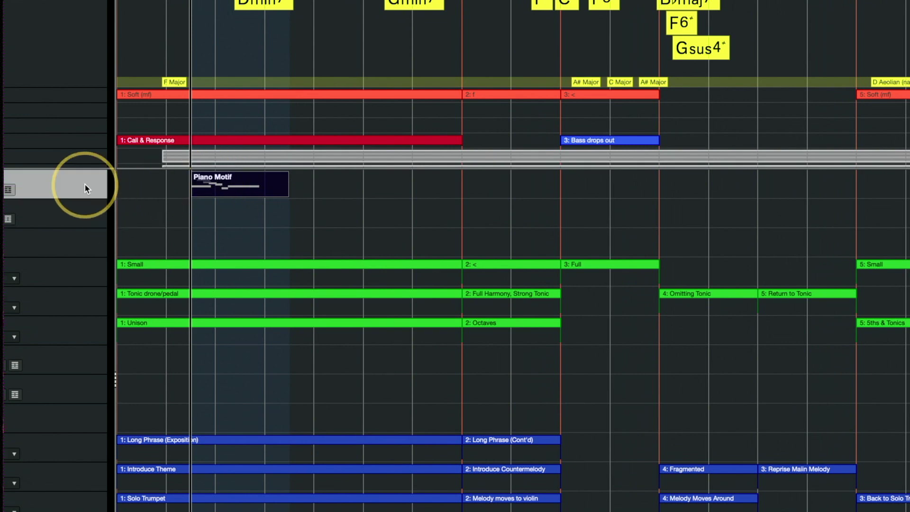
key("space")
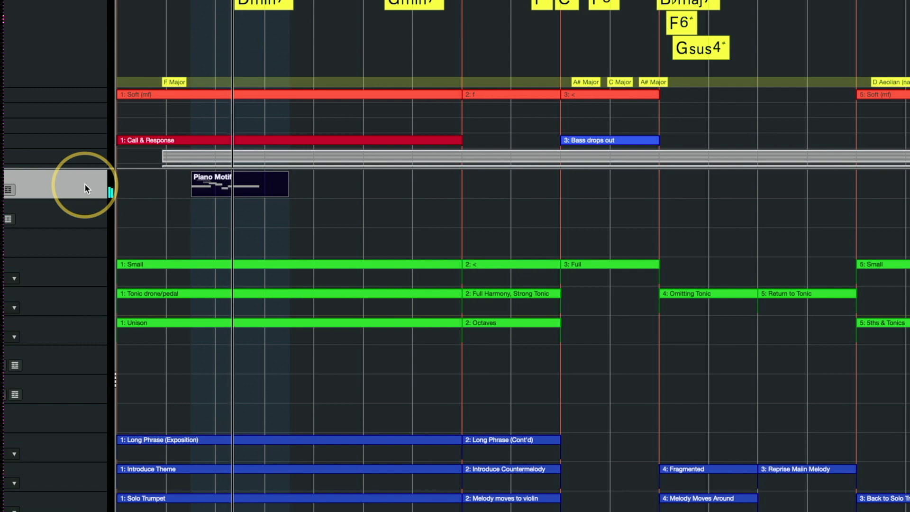
key("space")
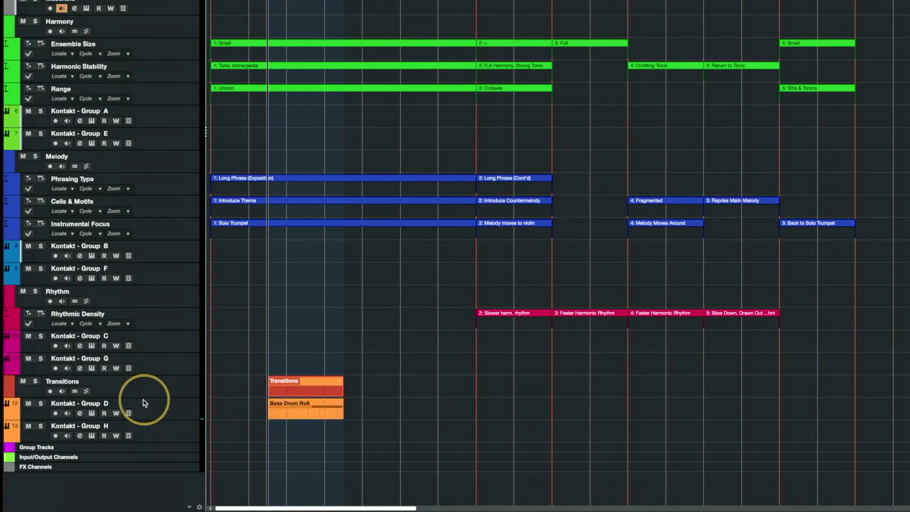
left_click(150, 407)
left_click(324, 409)
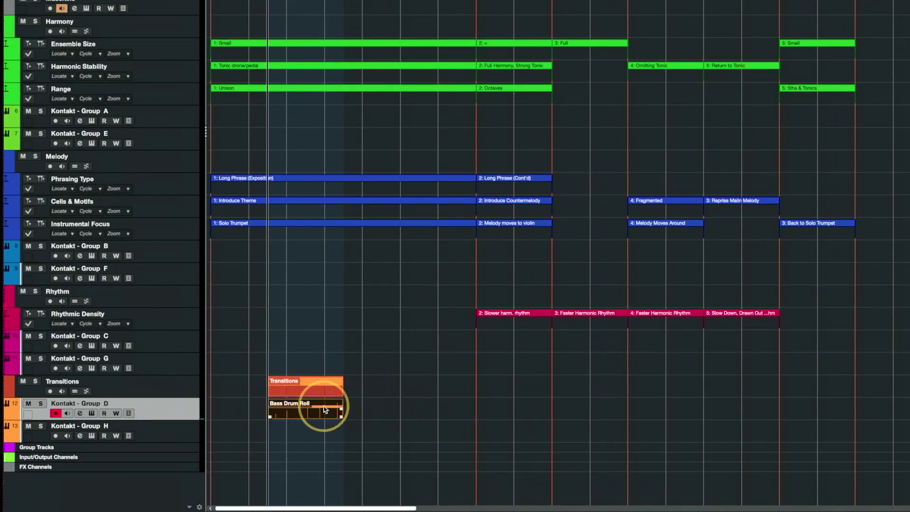
key("space")
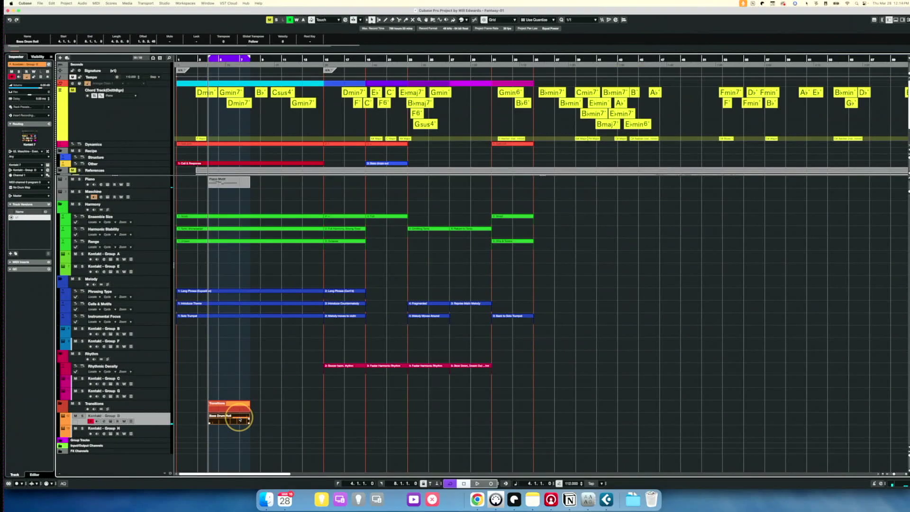
double_click(240, 420)
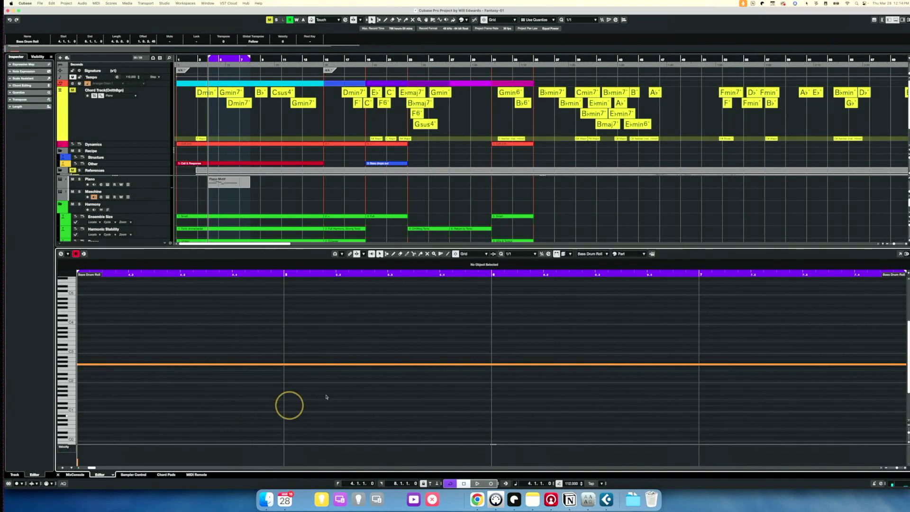
Add a CC 1 Modulation controller lane to the Bass Drum Roll part
left_click(62, 468)
left_click(62, 468)
left_click(61, 464)
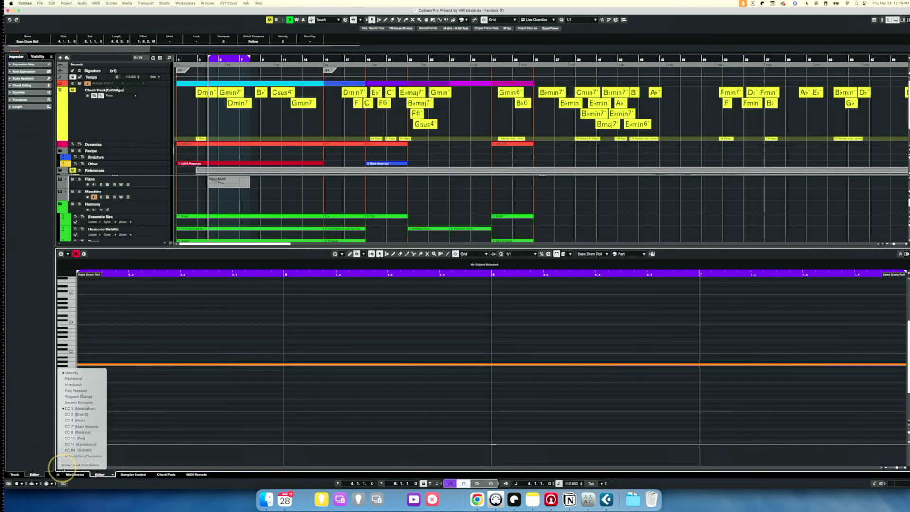
left_click(95, 409)
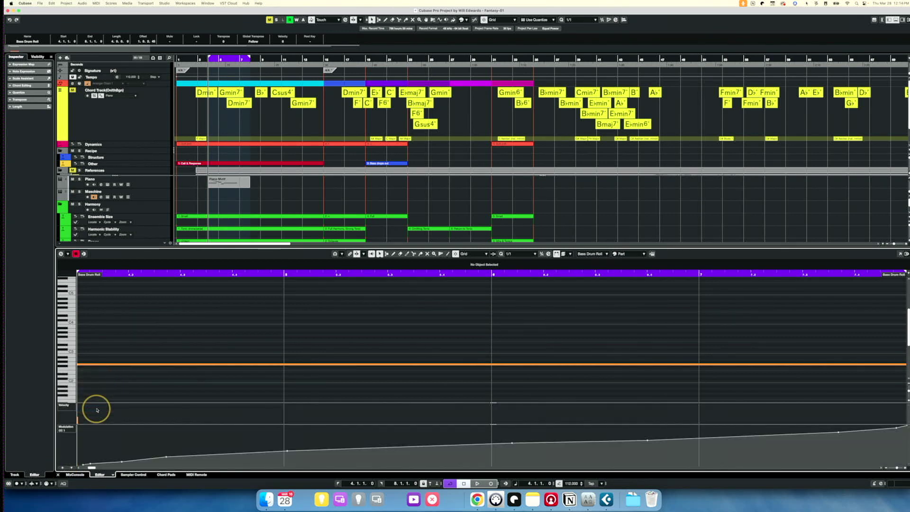
Draw a modulation curve that rises gradually across the part, then reshape its middle
left_click_drag(499, 442, 672, 439)
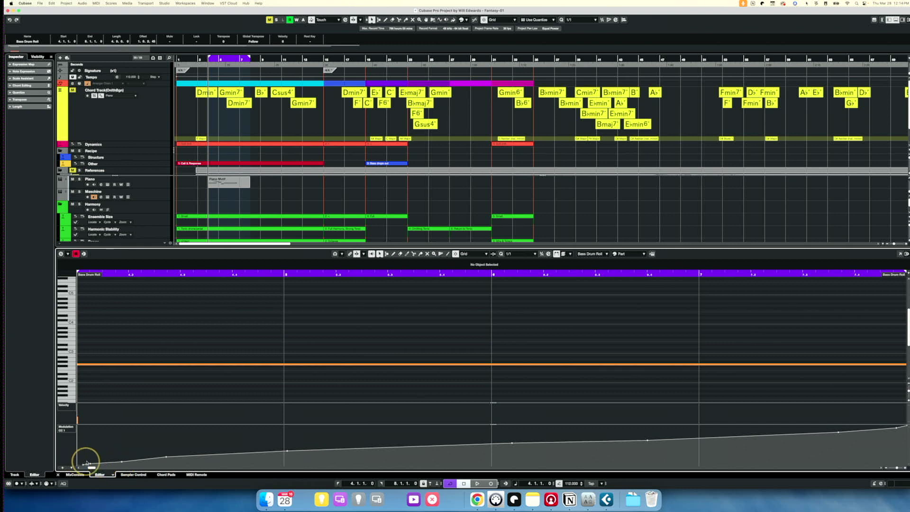
left_click_drag(143, 459, 292, 457)
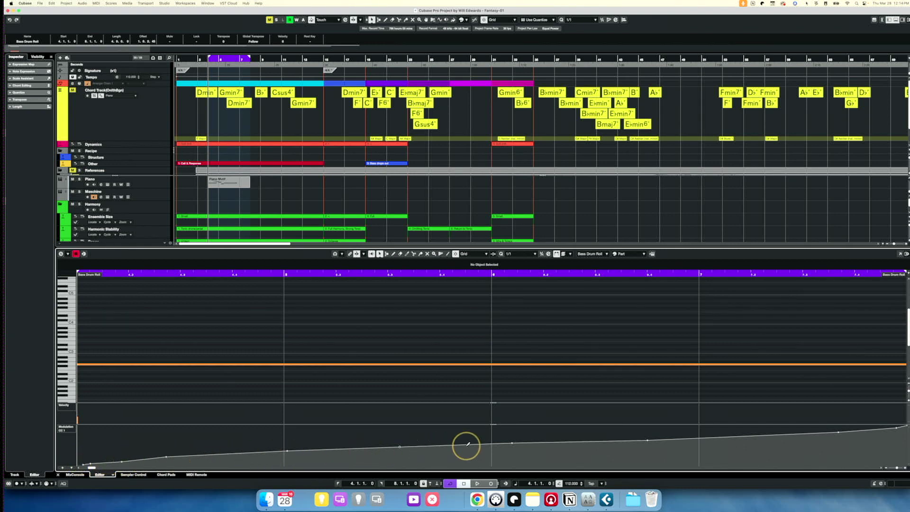
left_click(742, 436)
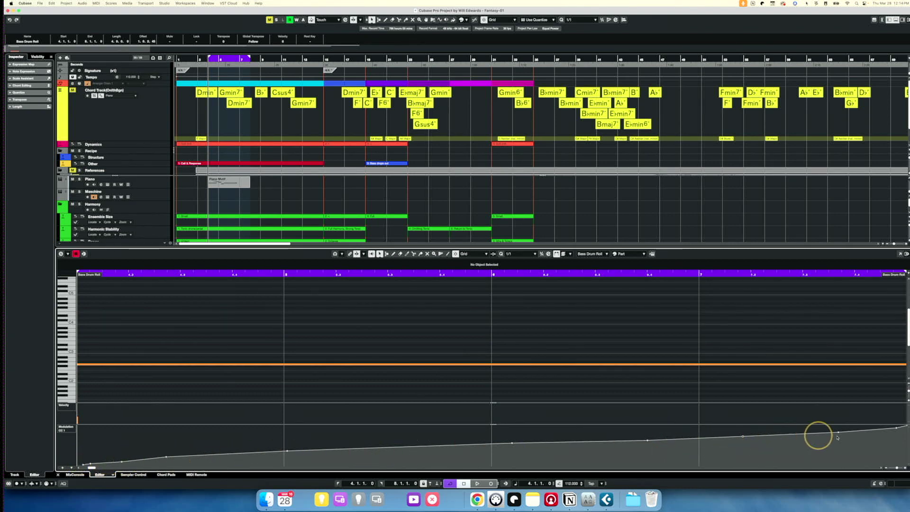
left_click_drag(743, 436, 400, 446)
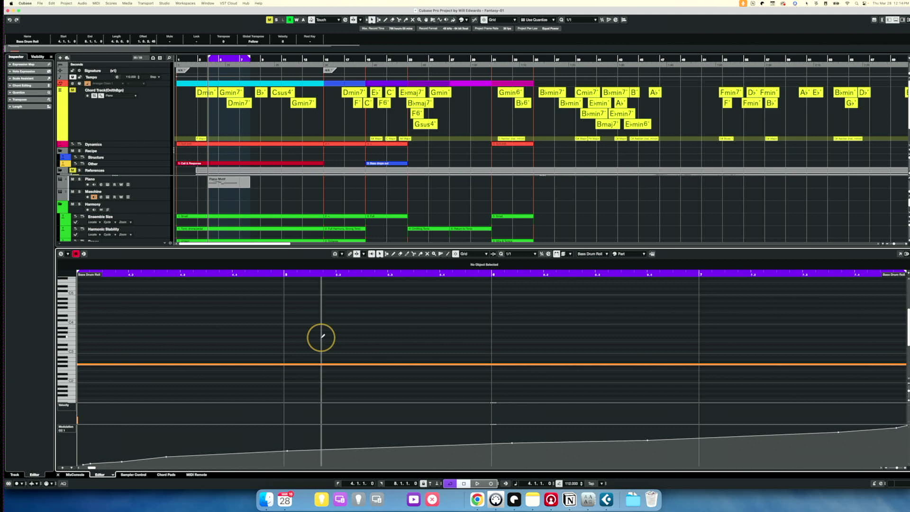
Close the Key Editor to show all tracks and search Help for 'rename'
key("super+e")
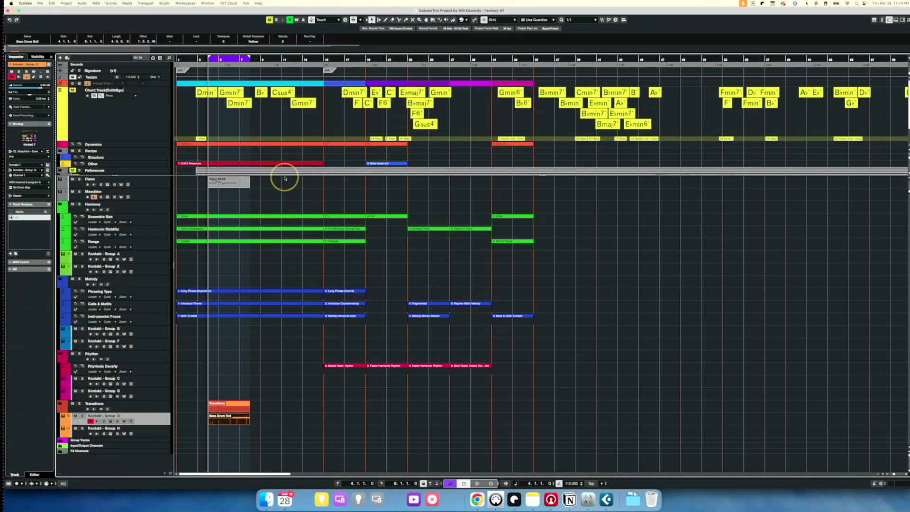
left_click(258, 3)
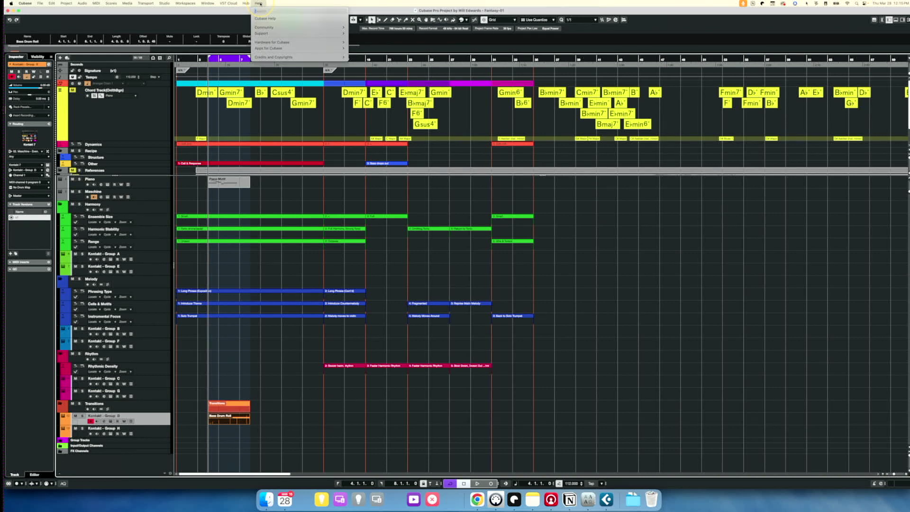
type("re")
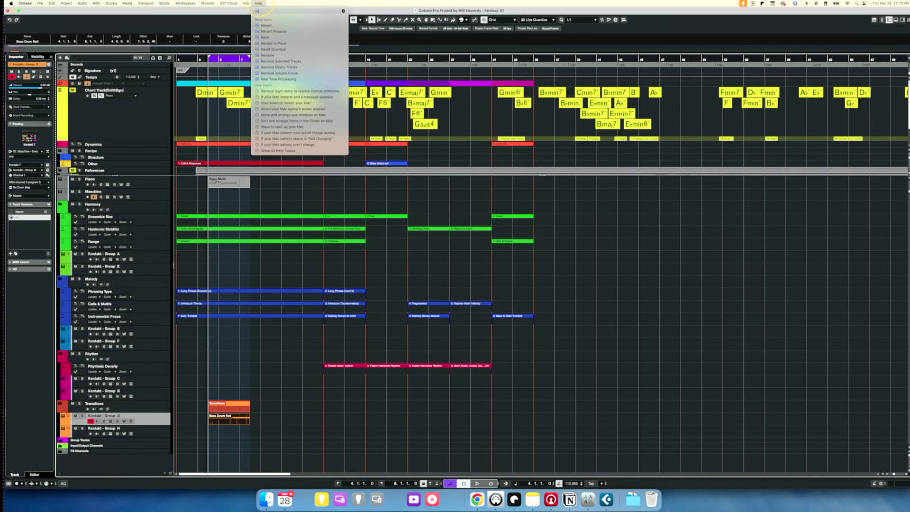
type("name")
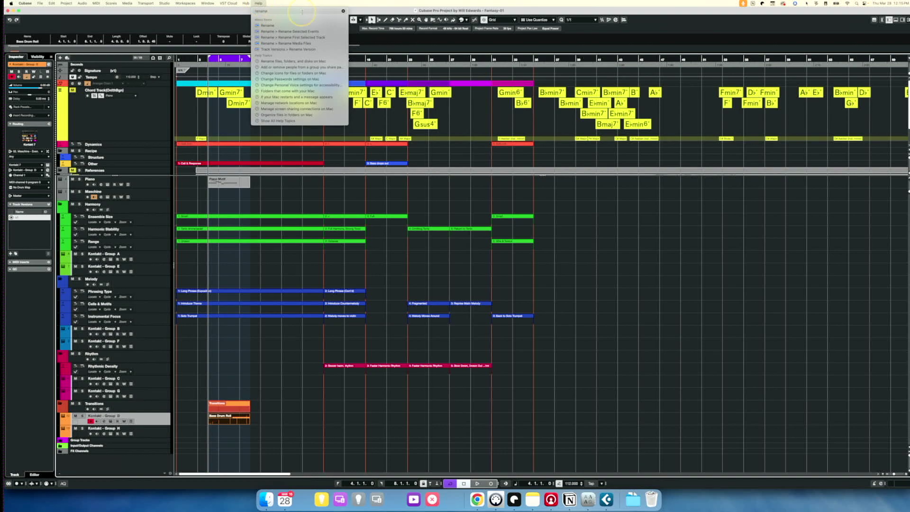
mouse_move(292, 31)
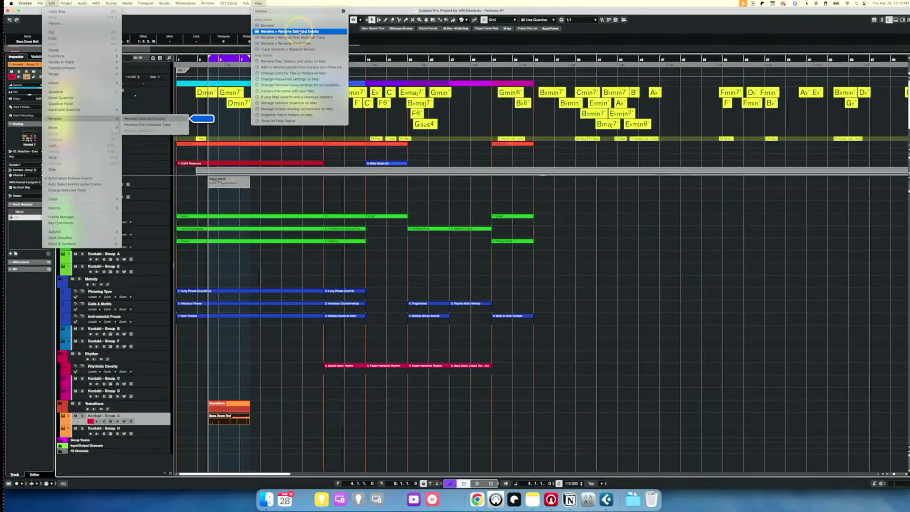
Dismiss the help results and confirm the event name Bass Drum Roll
key("Escape")
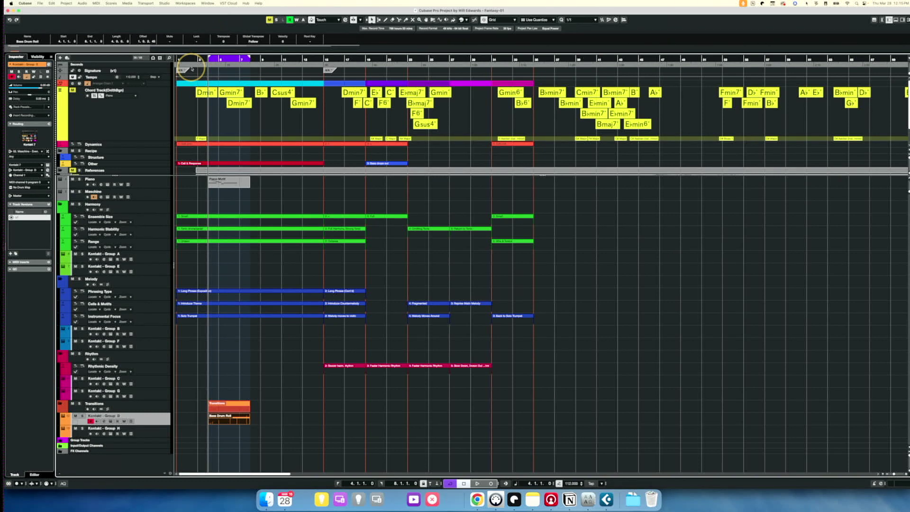
key("F2")
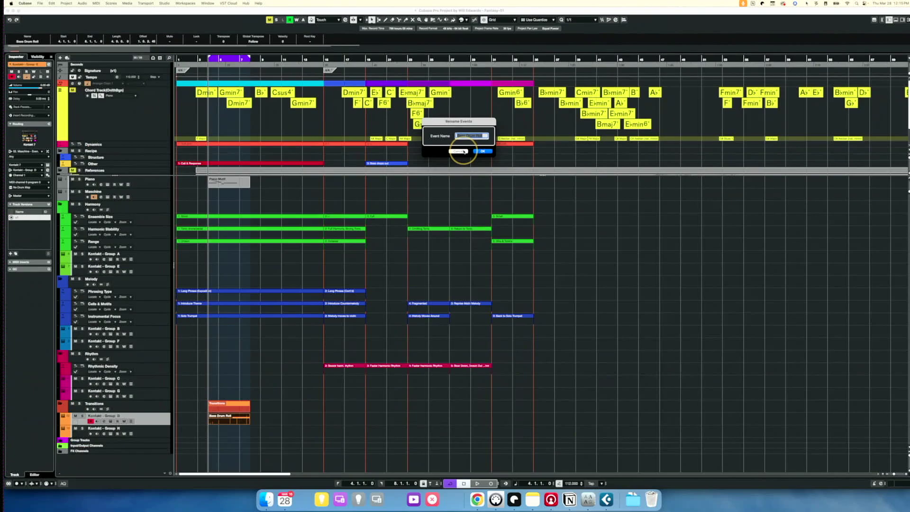
left_click(488, 168)
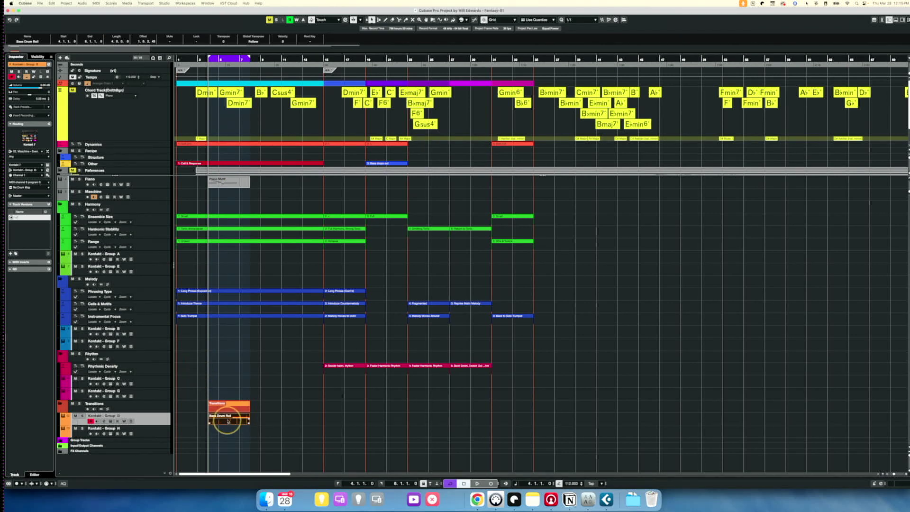
Show the File menu's Export submenu, then dismiss it without exporting
left_click(40, 2)
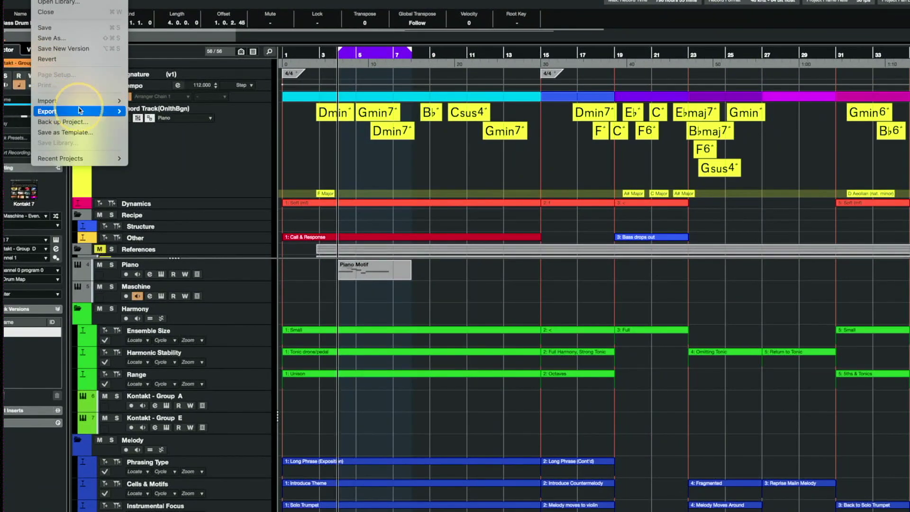
mouse_move(52, 92)
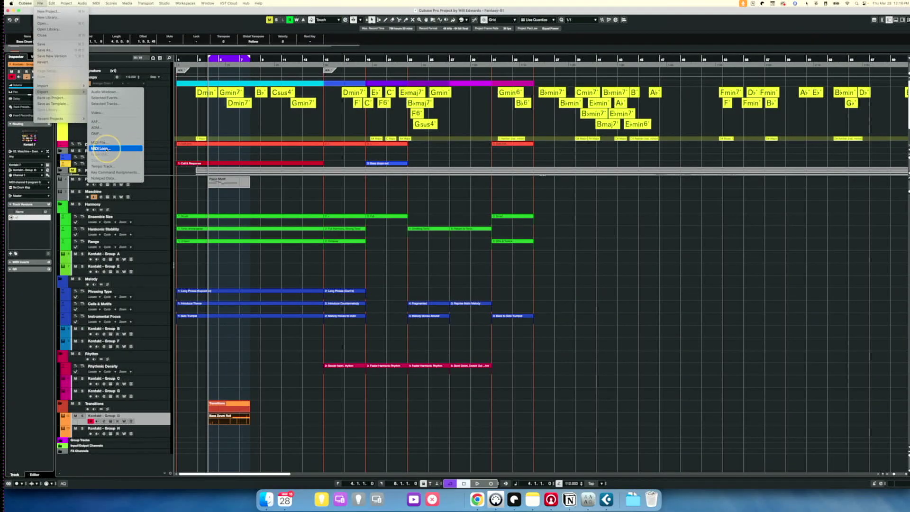
left_click(237, 421)
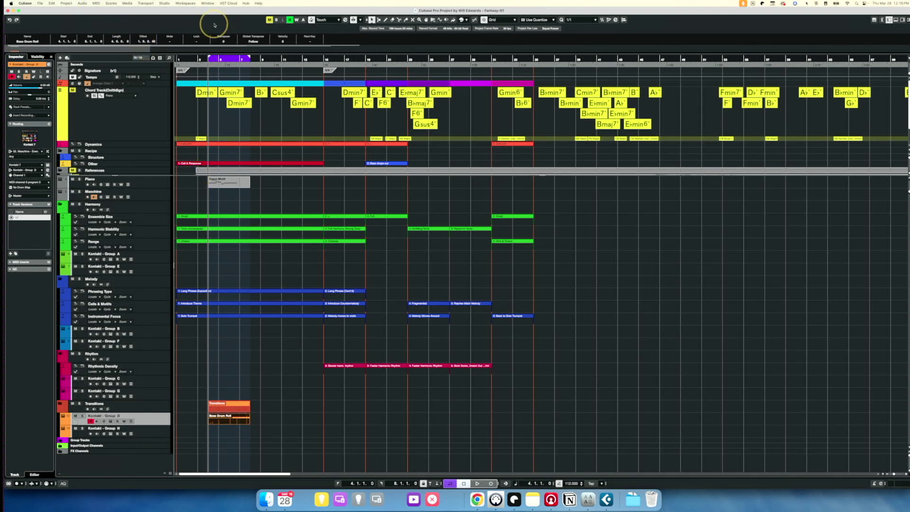
Search Help for 'rename' and bring the Export submenu back up
left_click(258, 4)
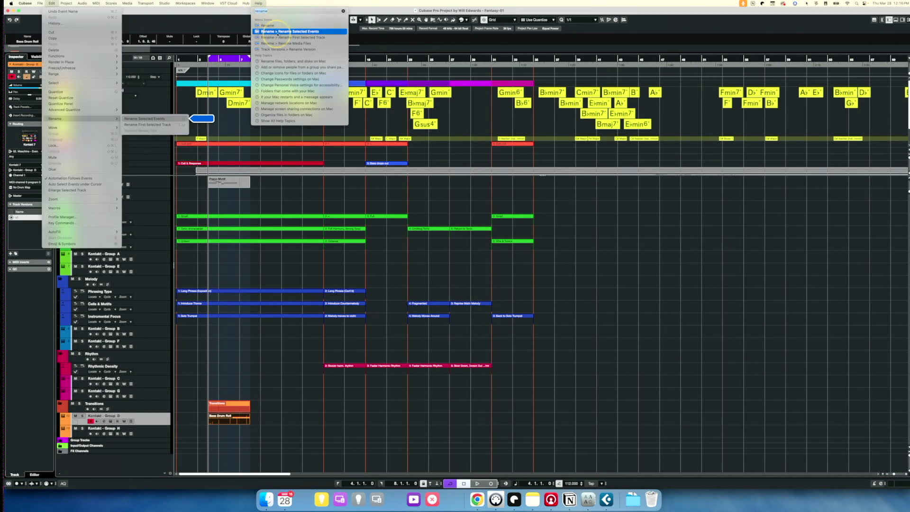
mouse_move(63, 3)
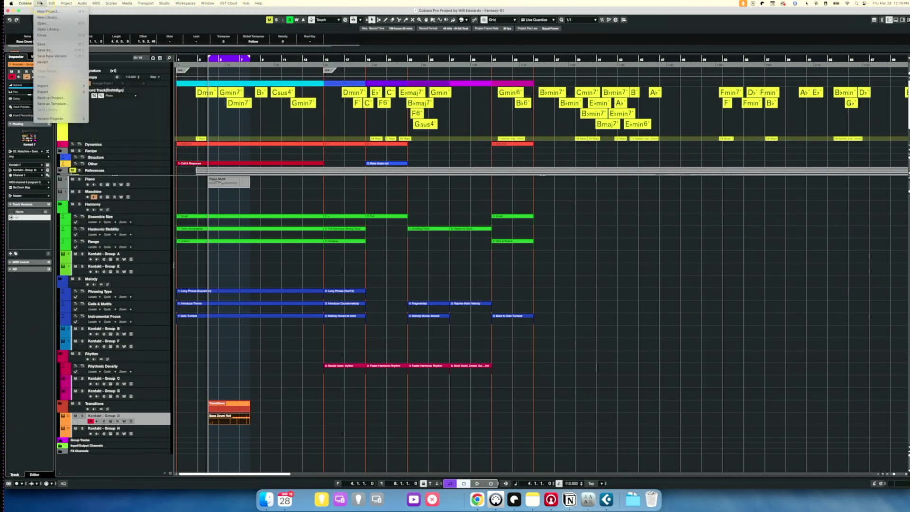
mouse_move(74, 93)
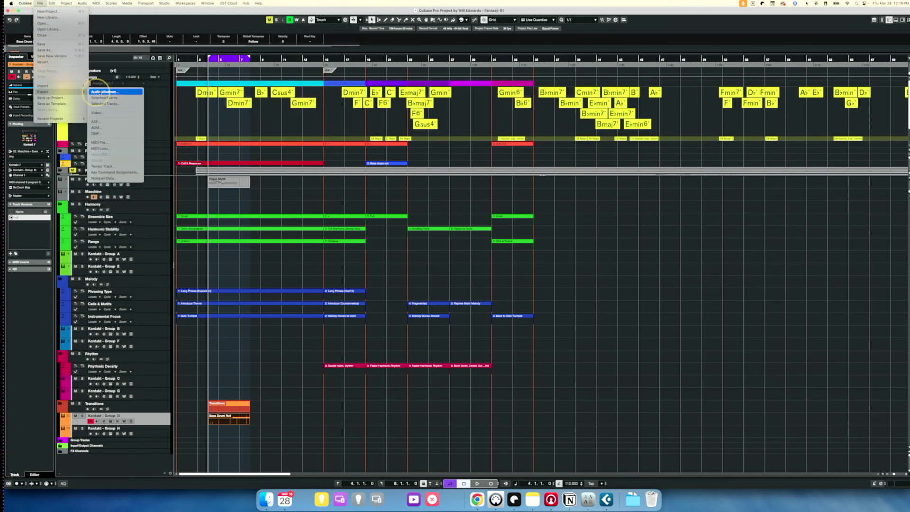
Choose Export > MIDI Loop and reveal the Category, Style, Character and Tempo attributes
left_click(110, 151)
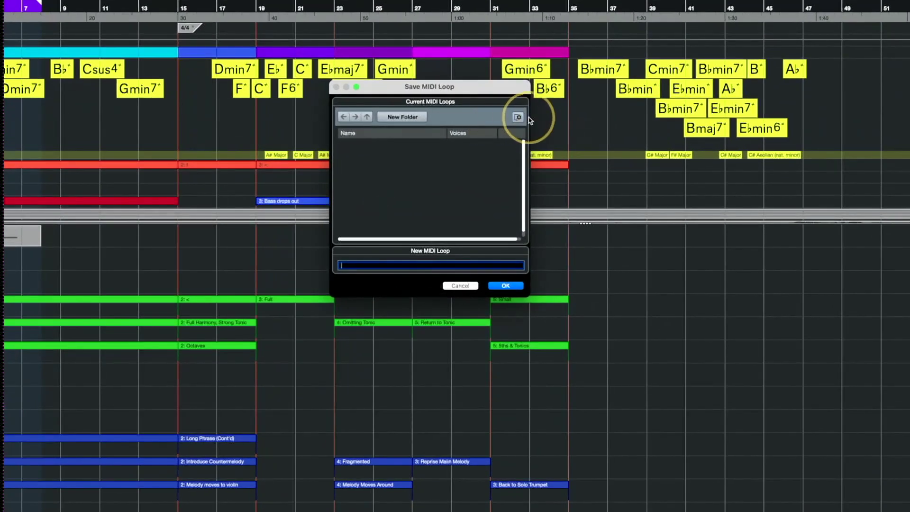
left_click(514, 118)
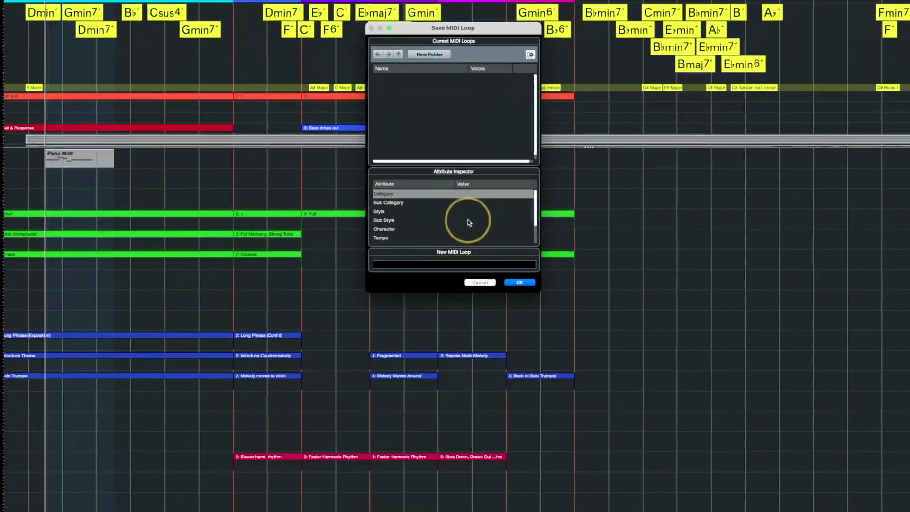
scroll(407, 225, "down", 3)
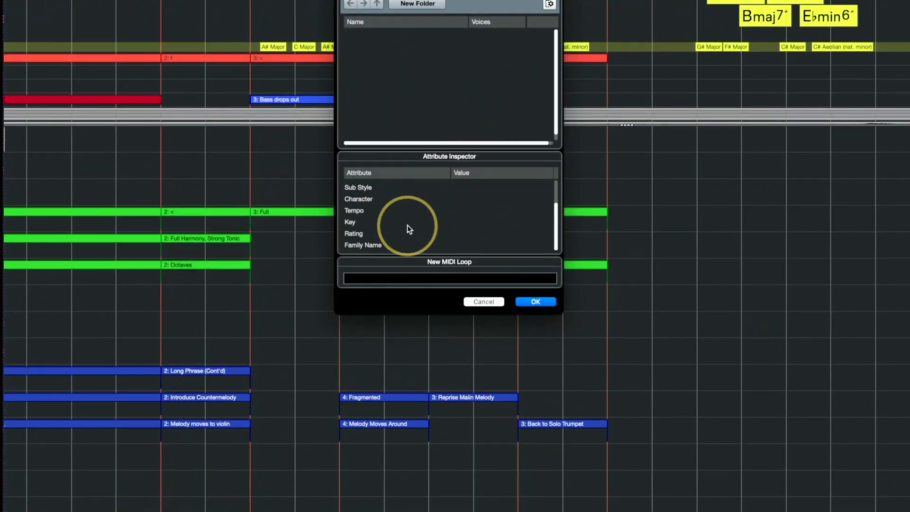
scroll(407, 225, "up", 3)
scroll(407, 225, "down", 3)
scroll(407, 228, "up", 3)
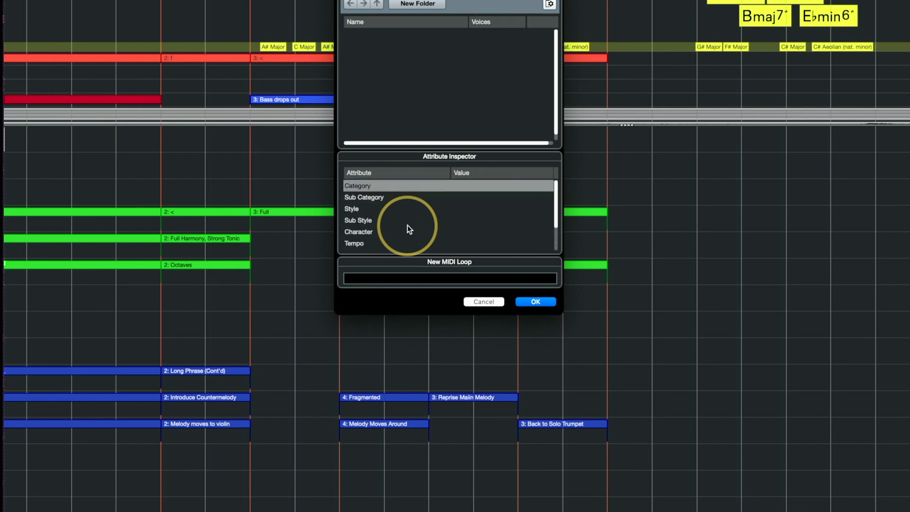
scroll(407, 228, "down", 3)
scroll(428, 212, "up", 3)
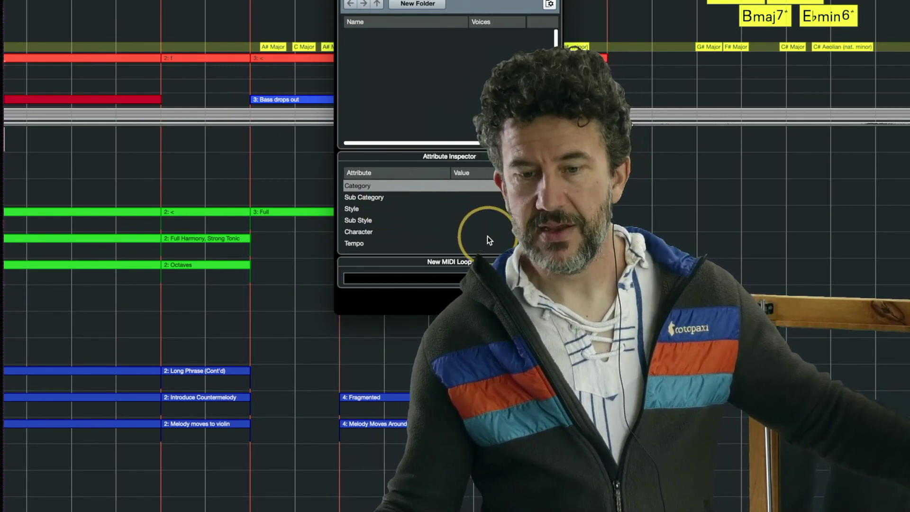
Fill the loop's Family Name attribute with a newly added family called 'My Ideas'
scroll(503, 209, "down", 3)
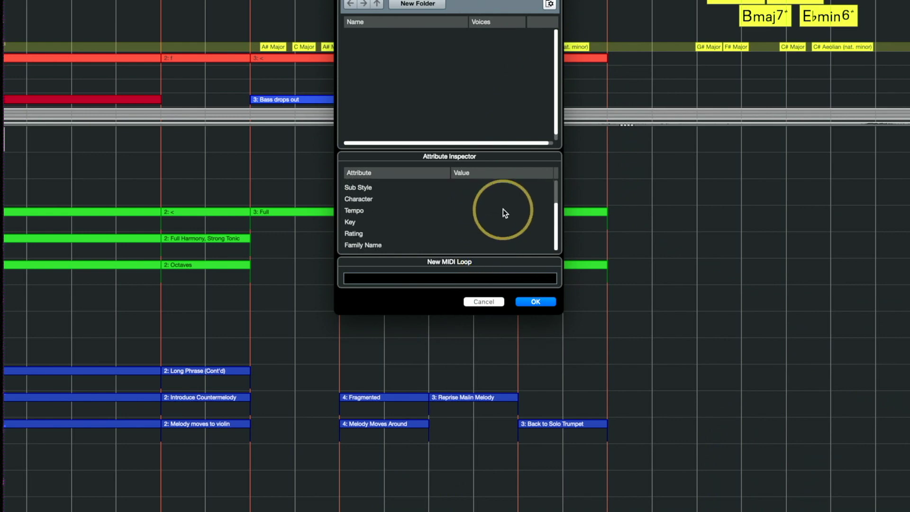
left_click(388, 243)
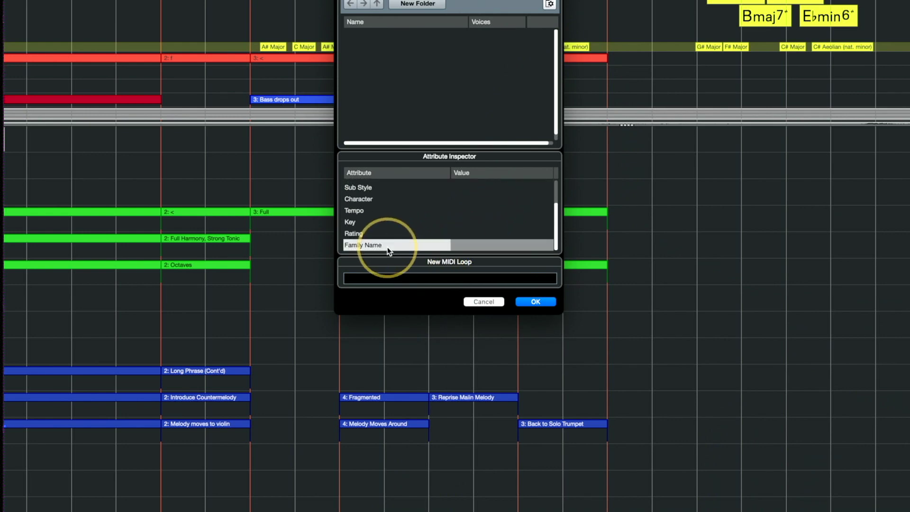
left_click(474, 244)
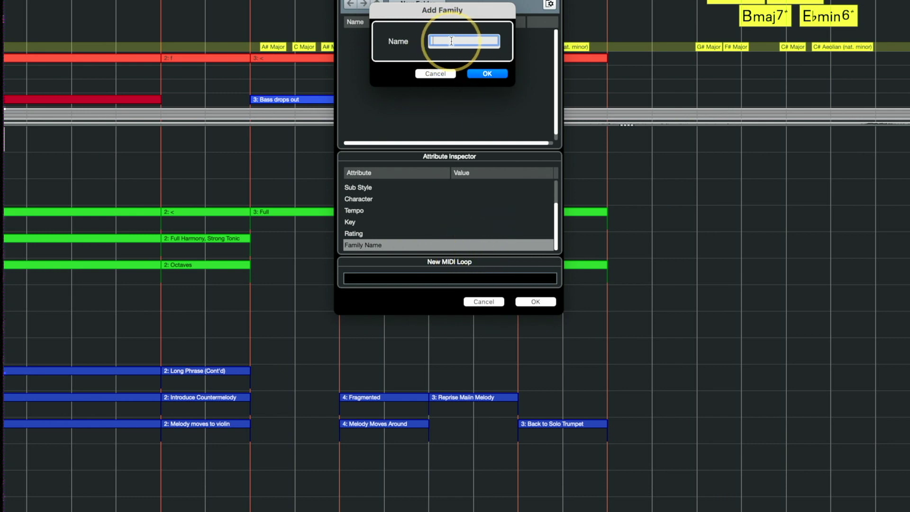
left_click(435, 74)
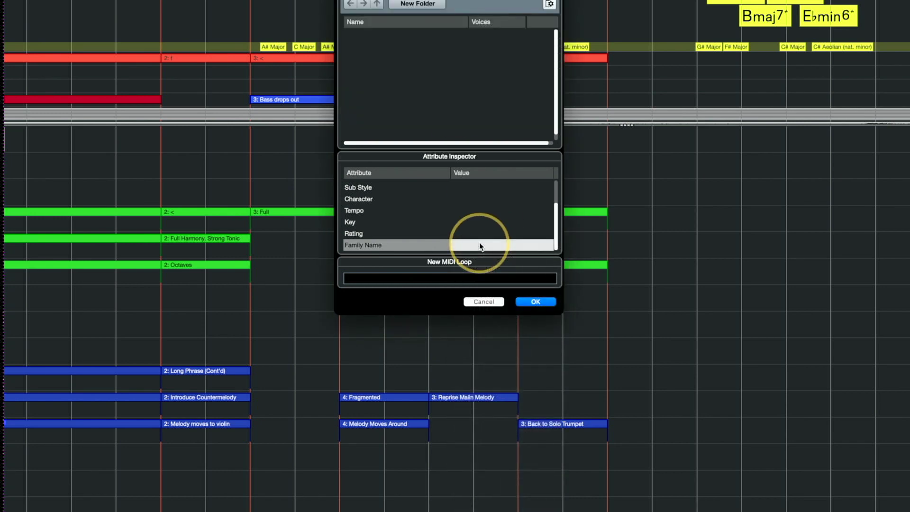
left_click(480, 246)
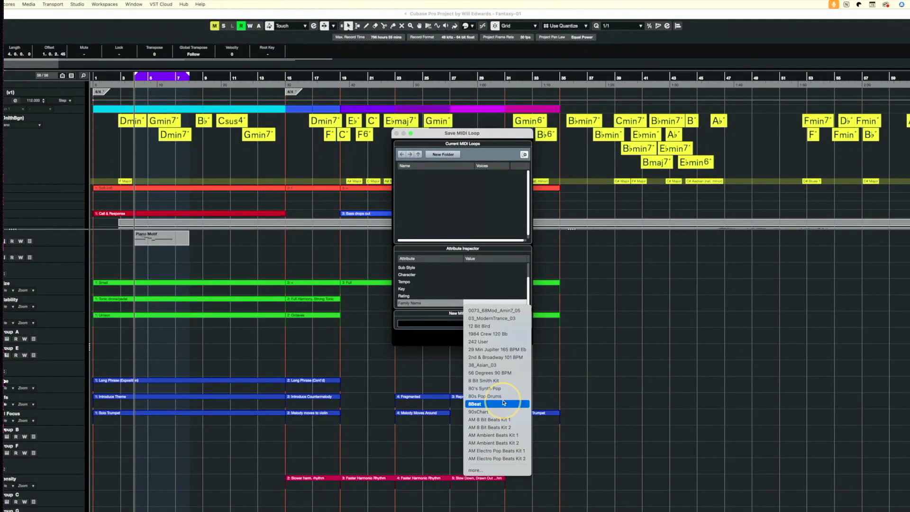
left_click(478, 303)
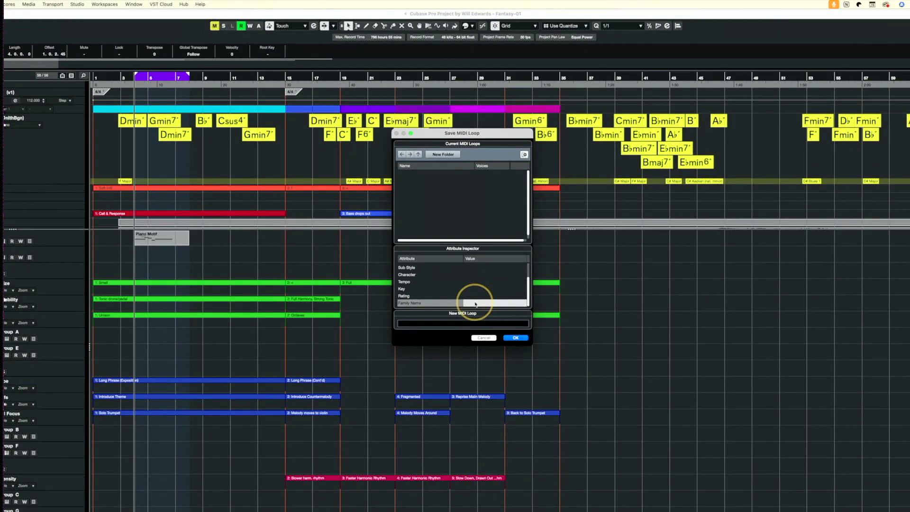
left_click(476, 304)
left_click(479, 303)
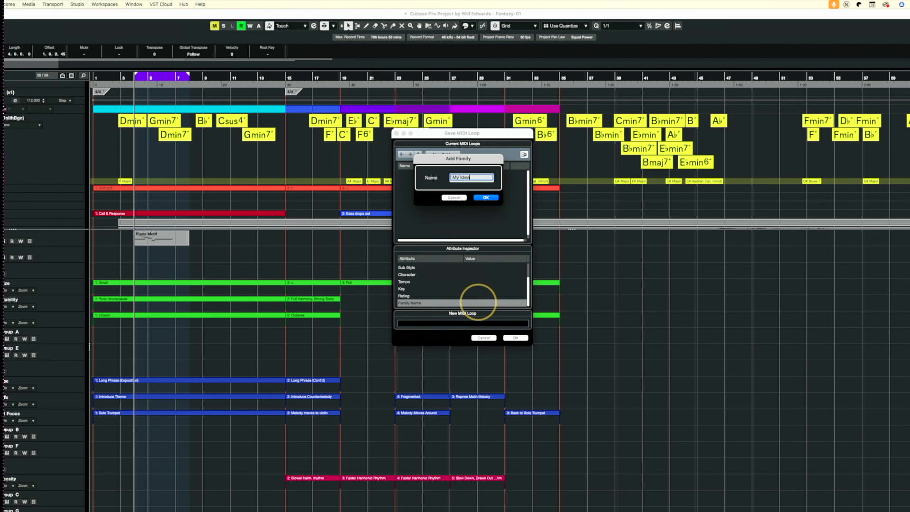
key("Return")
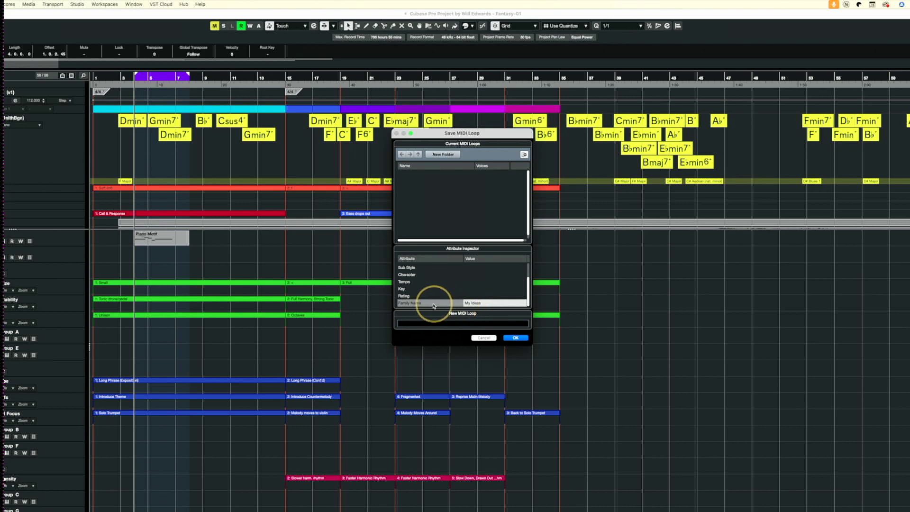
left_click(488, 306)
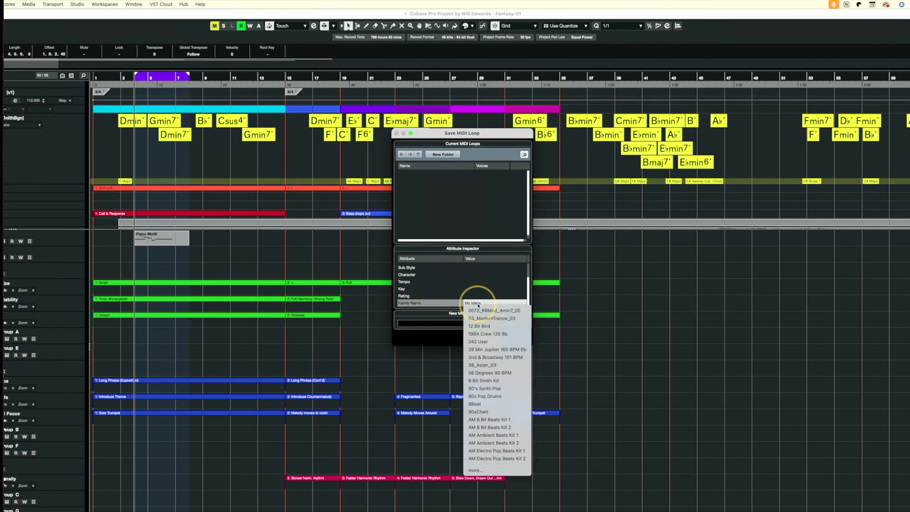
left_click(476, 283)
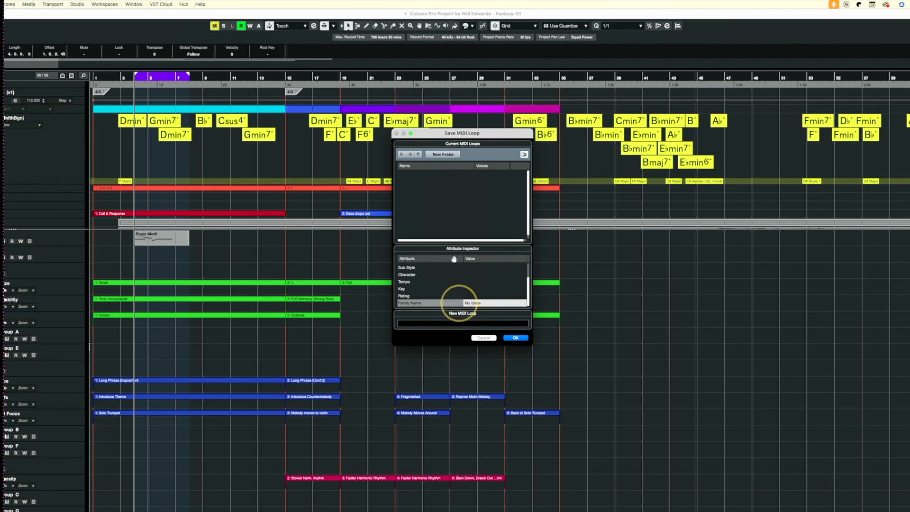
Create 'Transitions' and 'Orchestral' loop folders and open the Orchestral folder
left_click(444, 155)
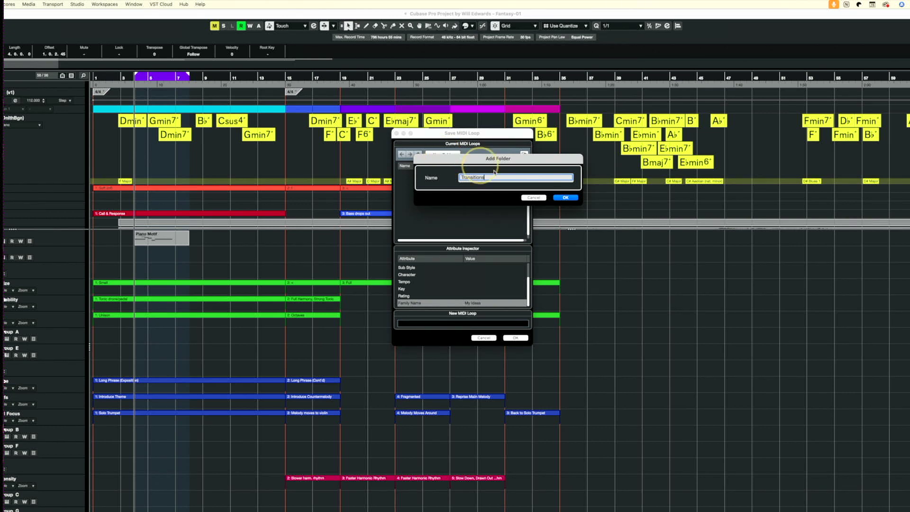
left_click(565, 197)
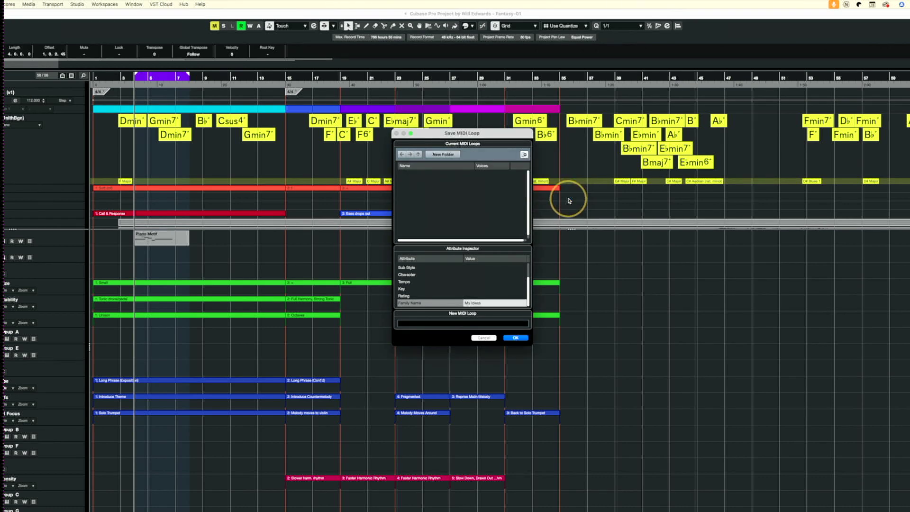
left_click(437, 154)
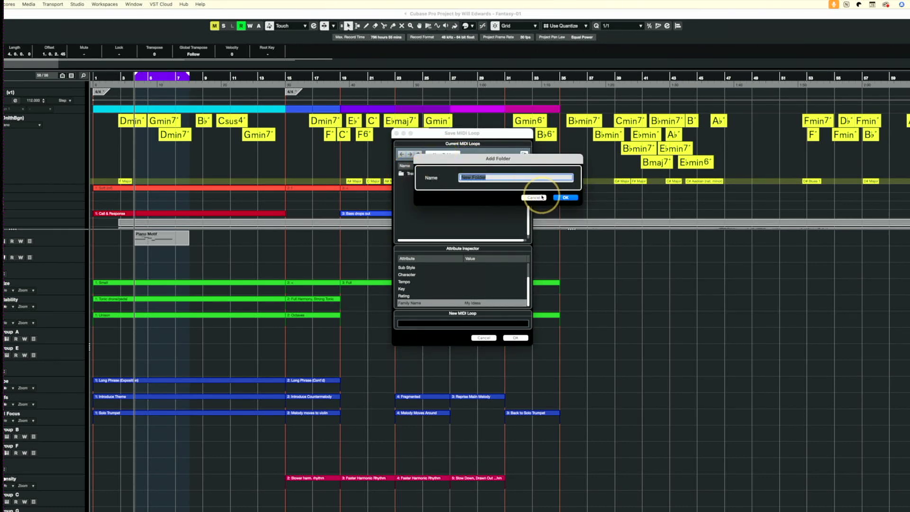
left_click(536, 197)
left_click(420, 174)
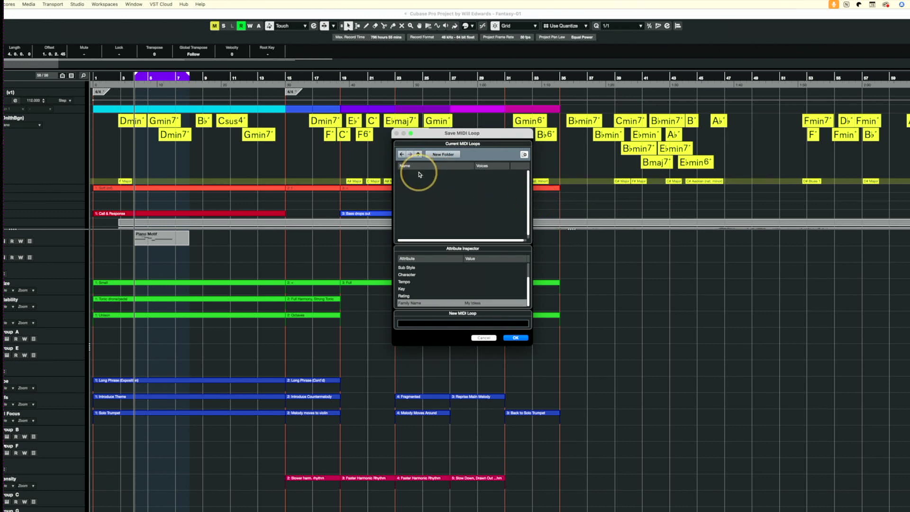
left_click(445, 155)
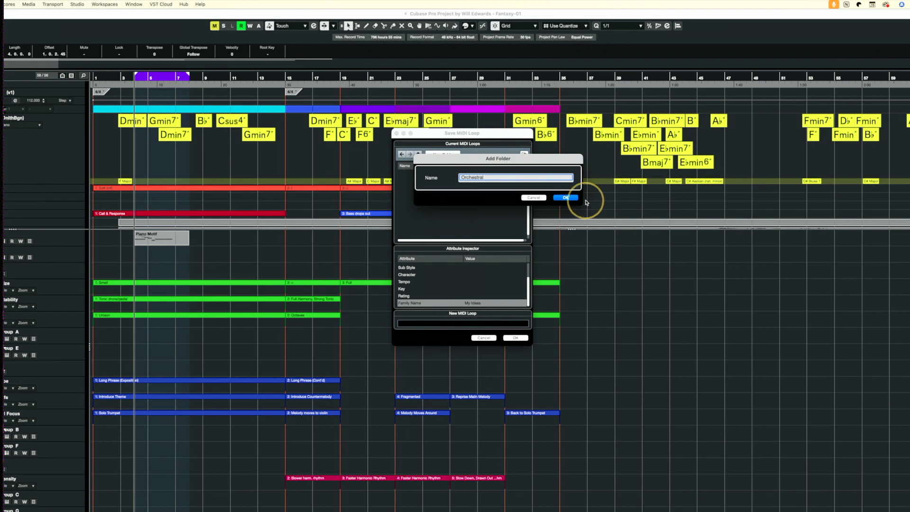
left_click(565, 197)
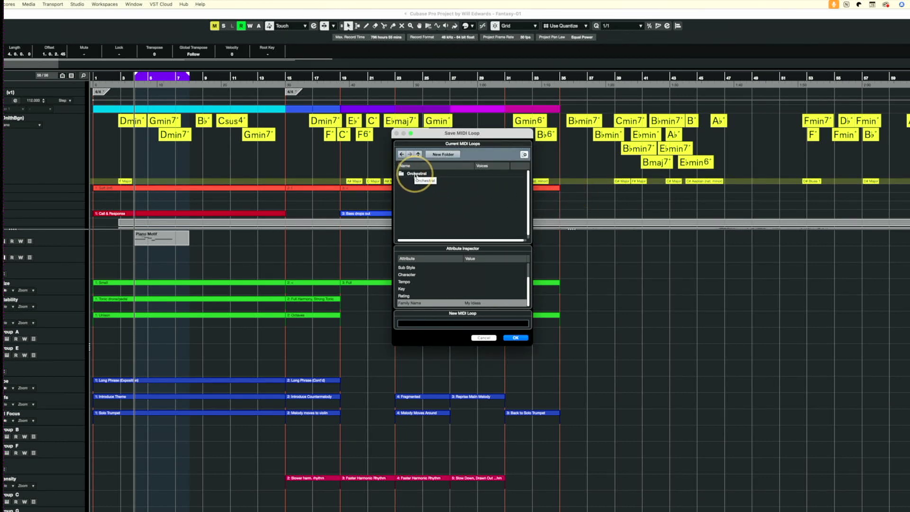
double_click(416, 174)
Name the loop Bass Drum Roll, tag it Percussion / Bass Drum, and save it
left_click(430, 324)
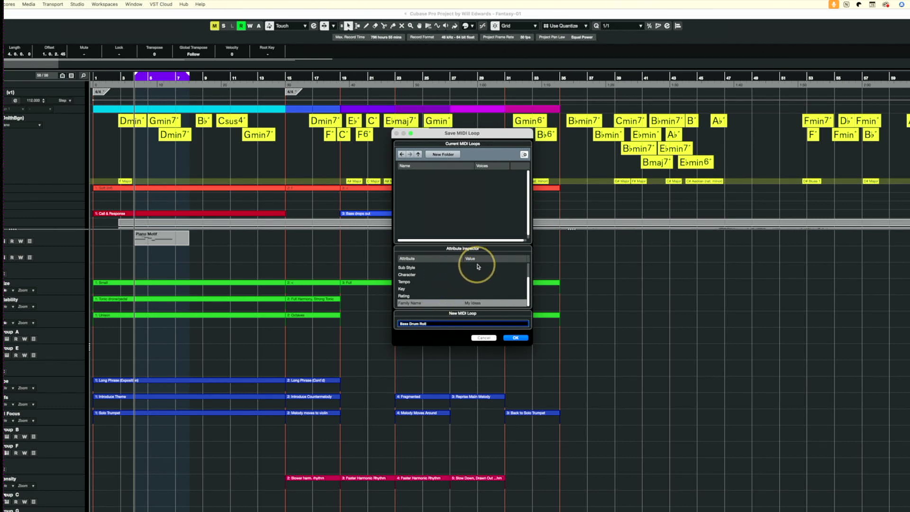
scroll(476, 268, "up", 2)
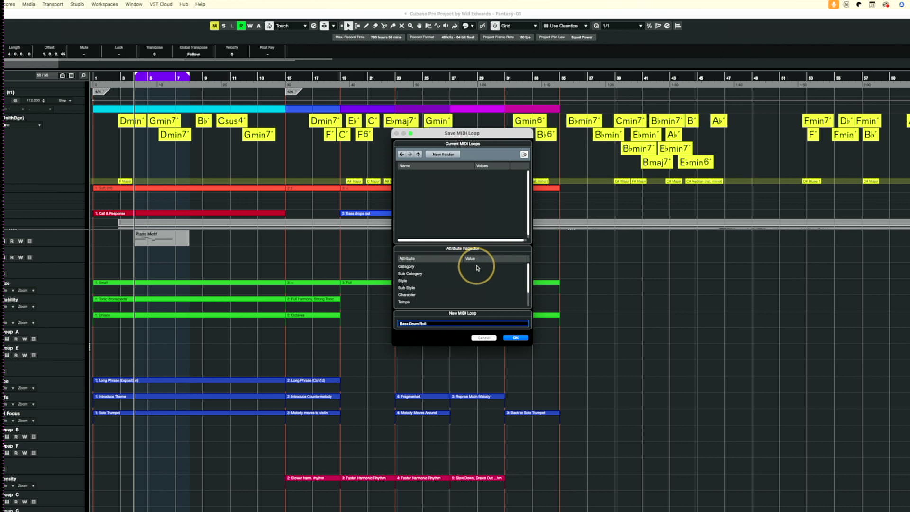
left_click(476, 266)
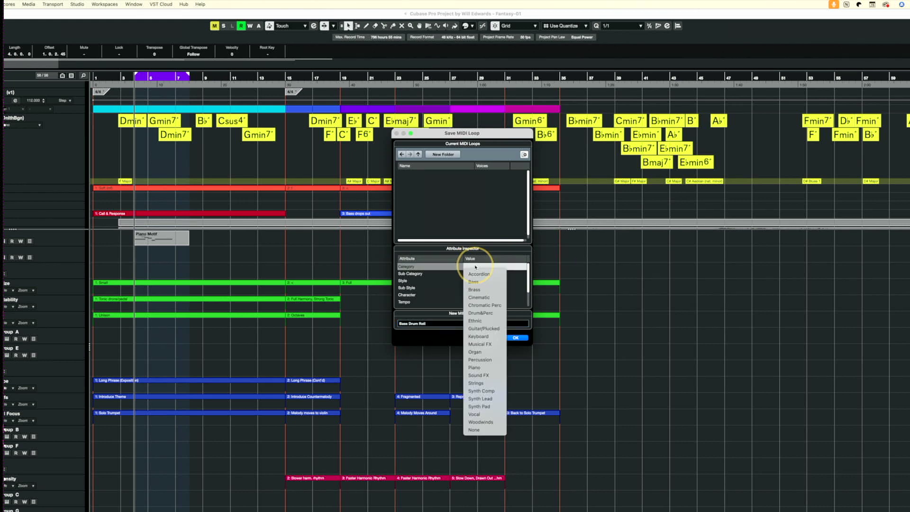
left_click(480, 360)
left_click(479, 274)
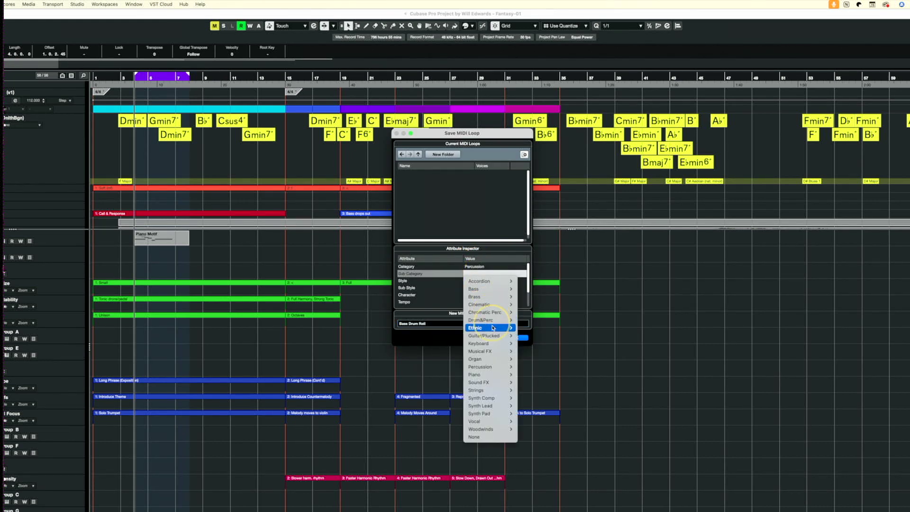
mouse_move(504, 368)
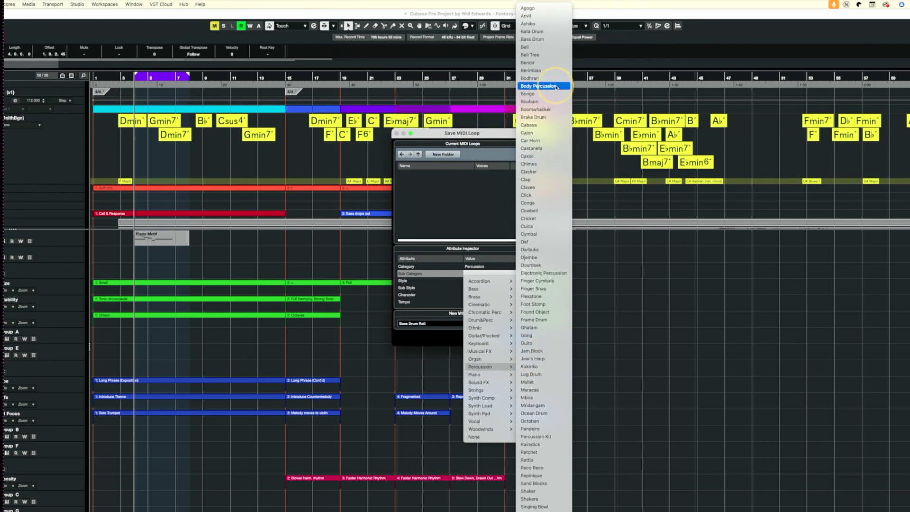
left_click(545, 40)
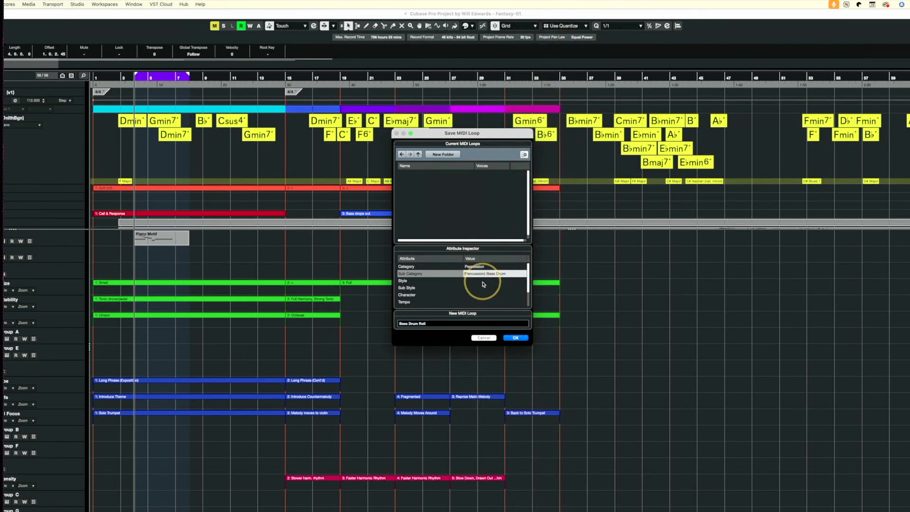
scroll(482, 290, "down", 3)
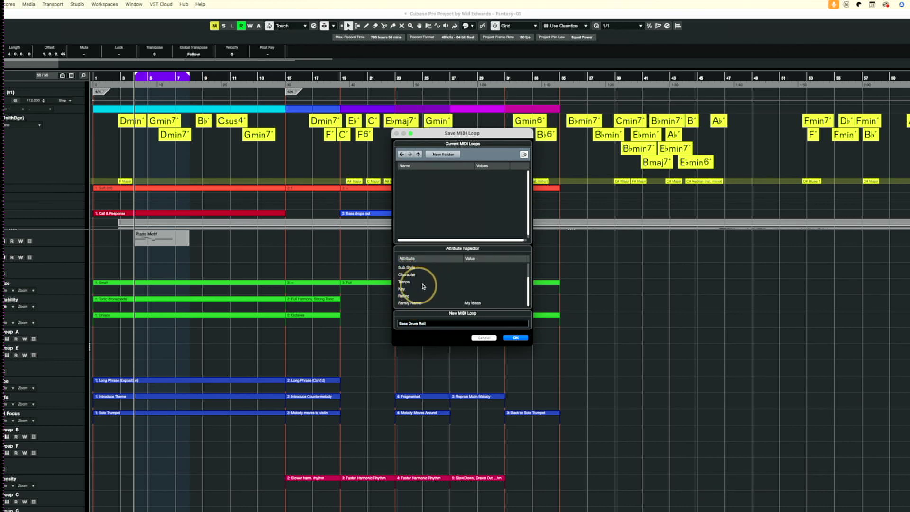
left_click(517, 338)
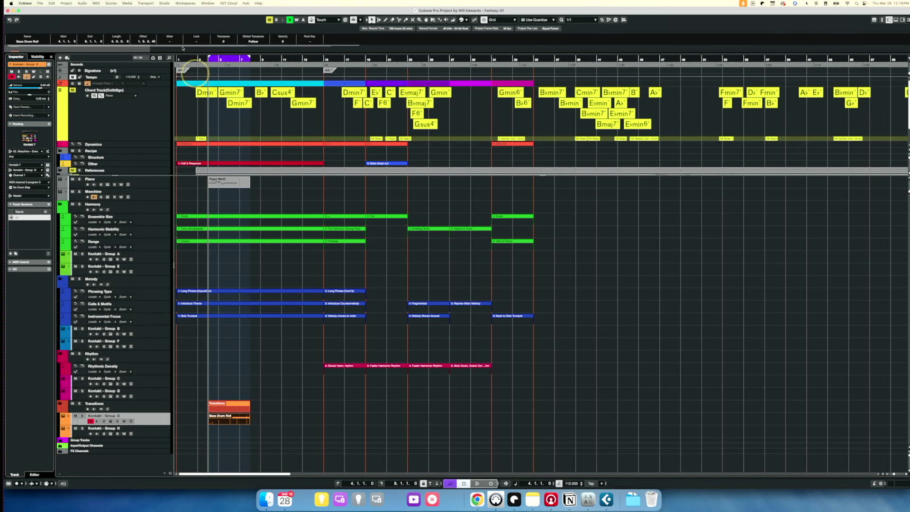
Open MediaBay from the Media menu and show its Attribute Inspector panel
left_click(127, 4)
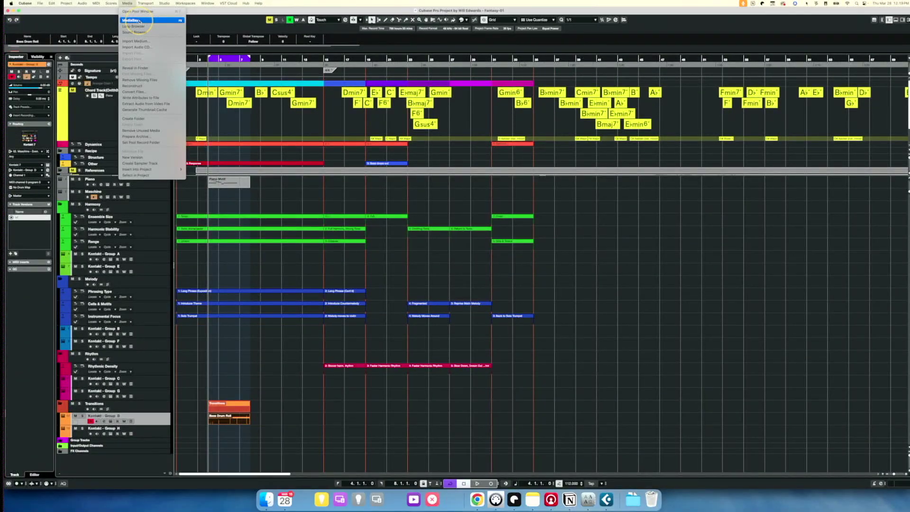
left_click(139, 21)
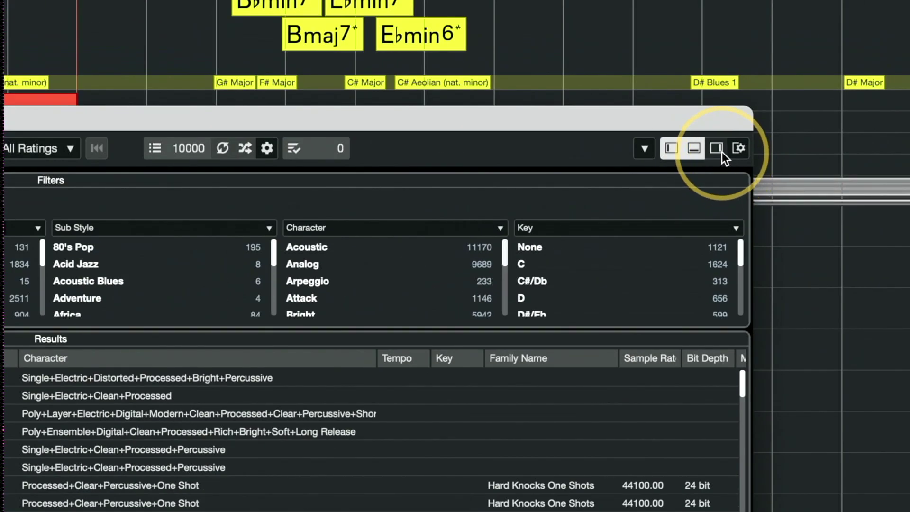
left_click(652, 81)
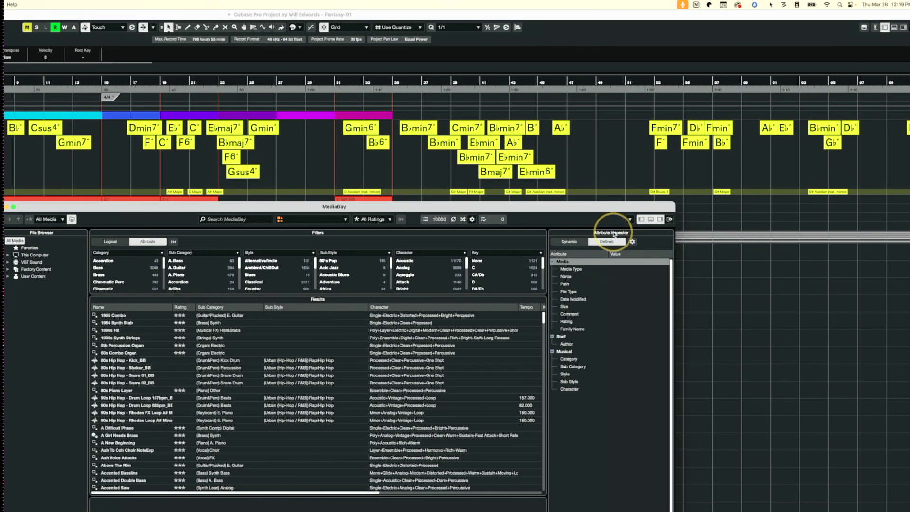
Switch the Attribute Inspector to its Defined setup view, cancelling a new user attribute
left_click(616, 244)
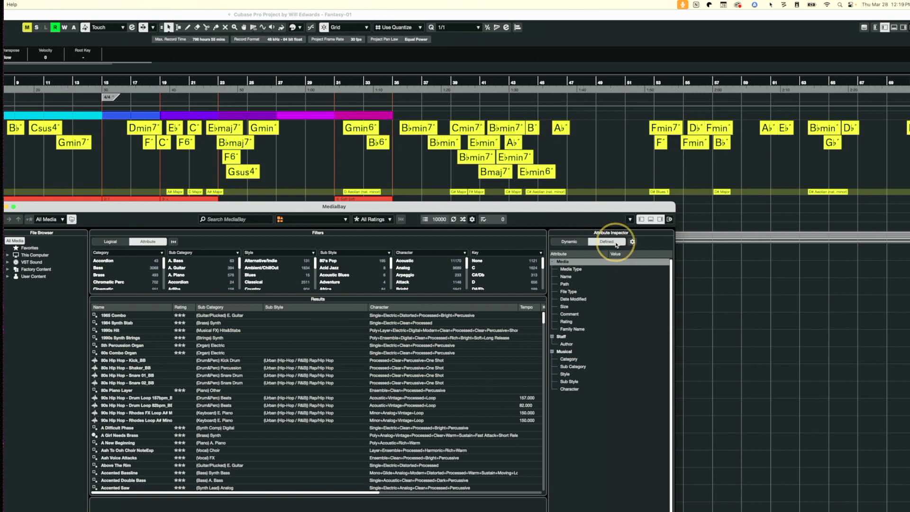
left_click(632, 242)
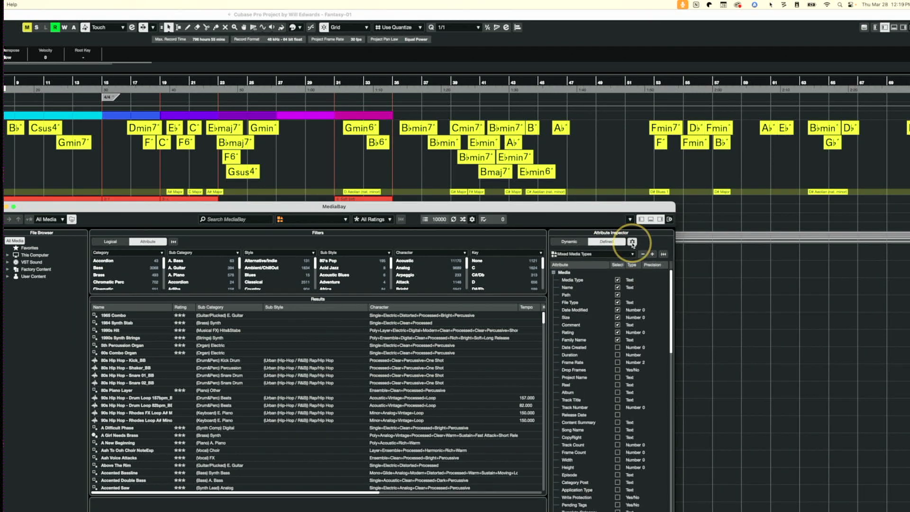
left_click(652, 255)
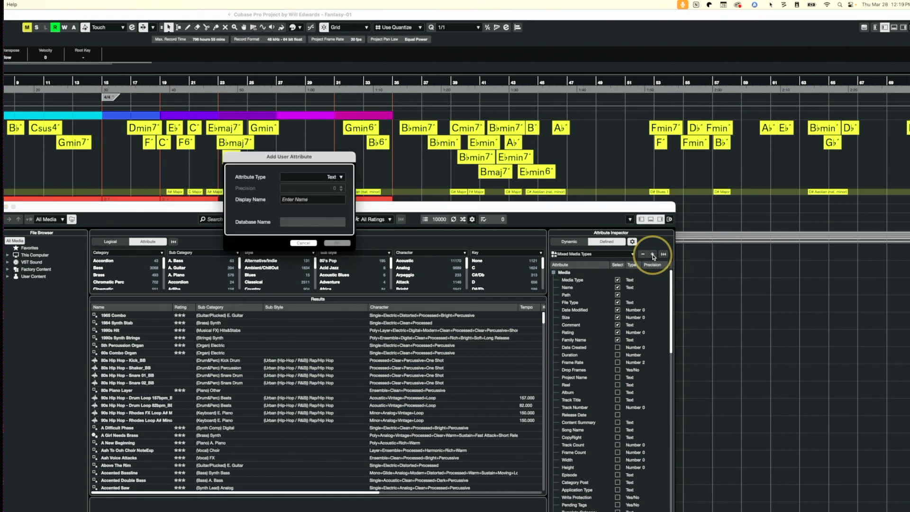
left_click(303, 242)
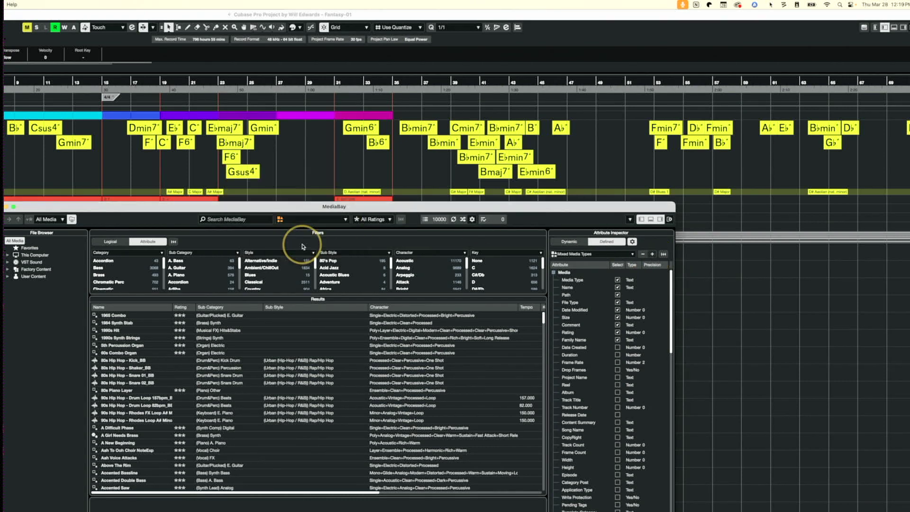
Collapse the Media, Audio - Properties, Audio - Assets, Staff, Musical and Track Template groups
left_click(553, 272)
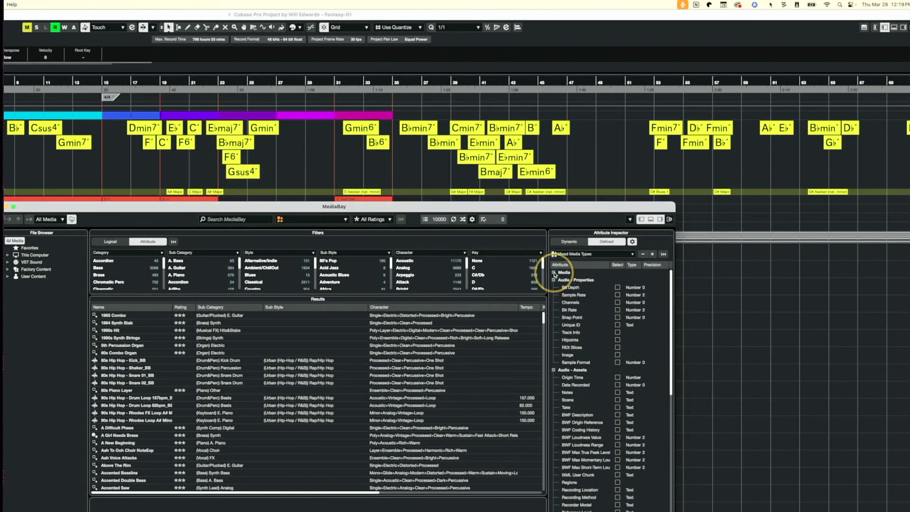
left_click(553, 280)
left_click(553, 287)
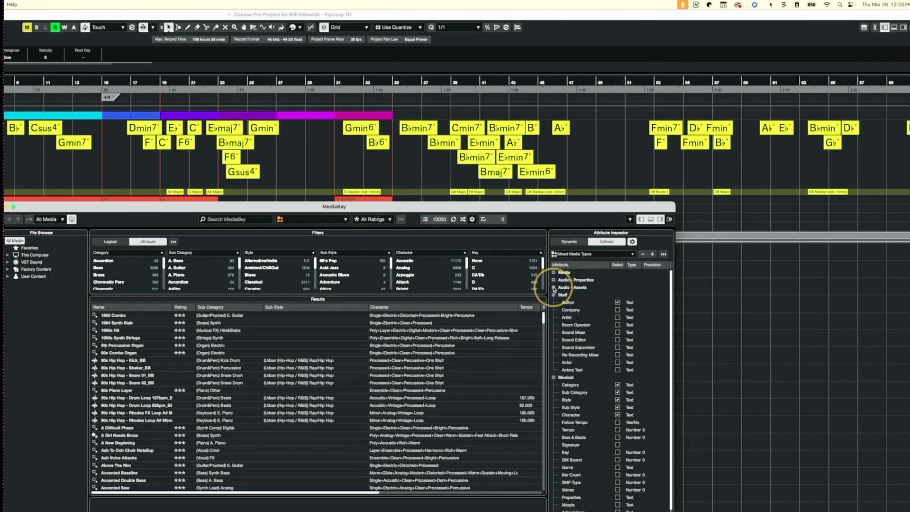
left_click(553, 295)
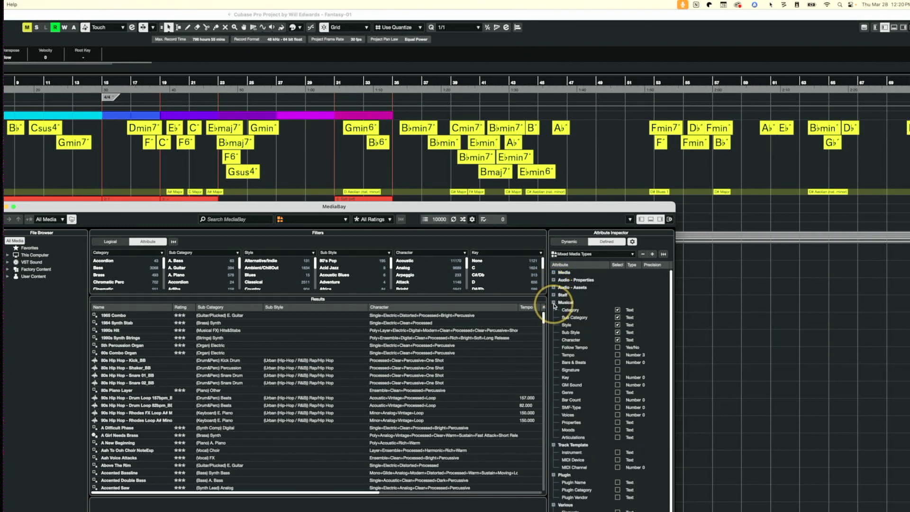
left_click(554, 303)
left_click(553, 310)
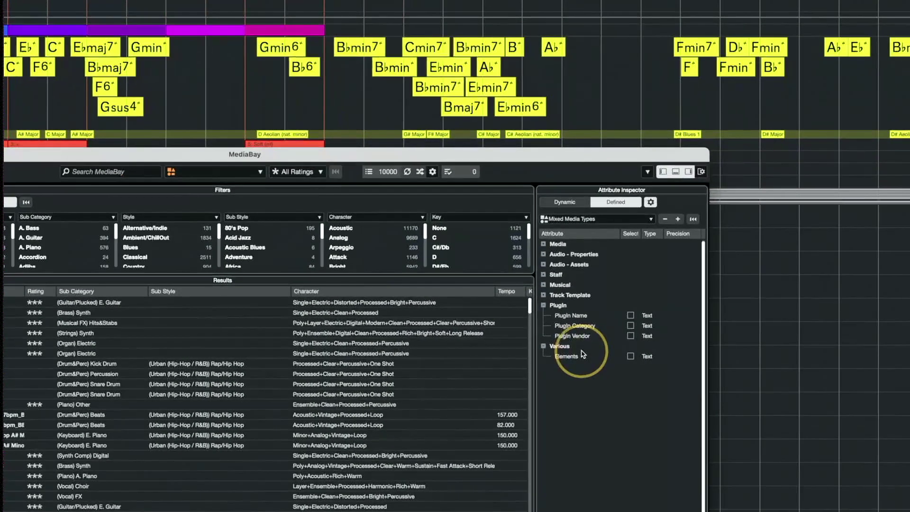
Cancel adding a new user attribute, then select the Elements attribute
left_click(678, 219)
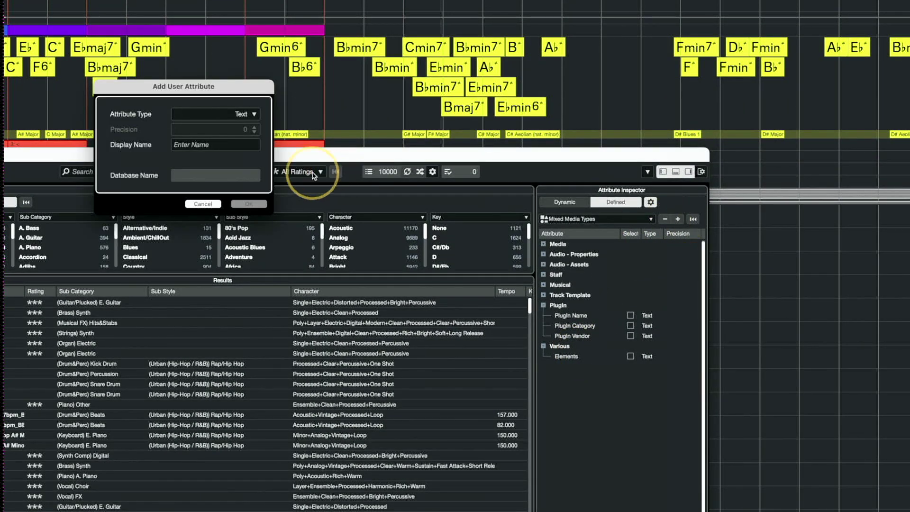
left_click(196, 146)
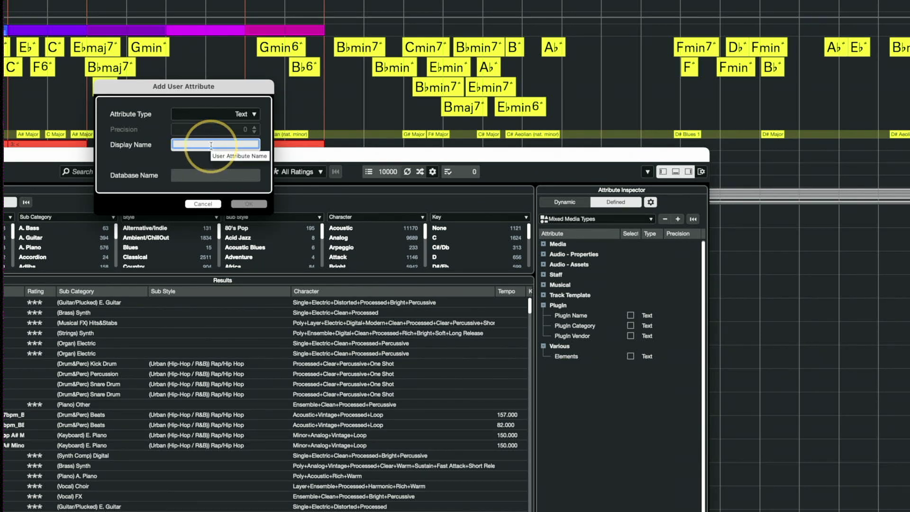
left_click(203, 204)
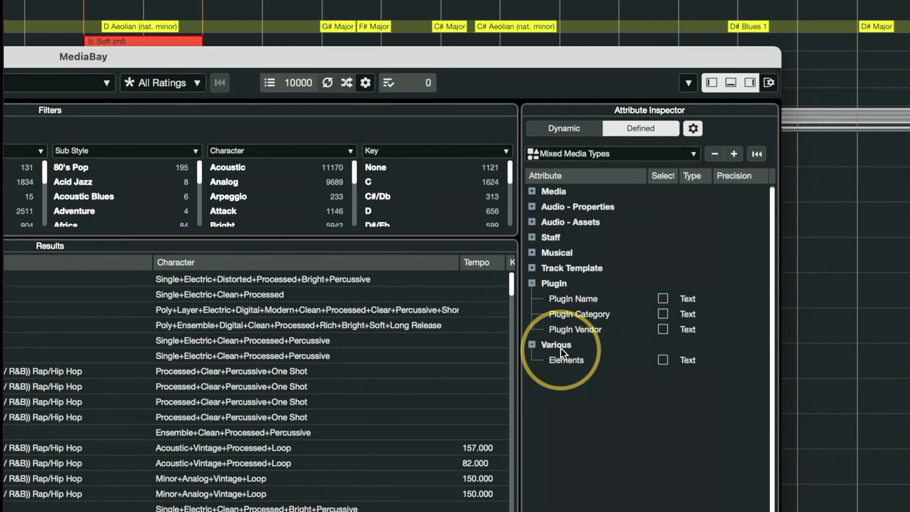
left_click(570, 360)
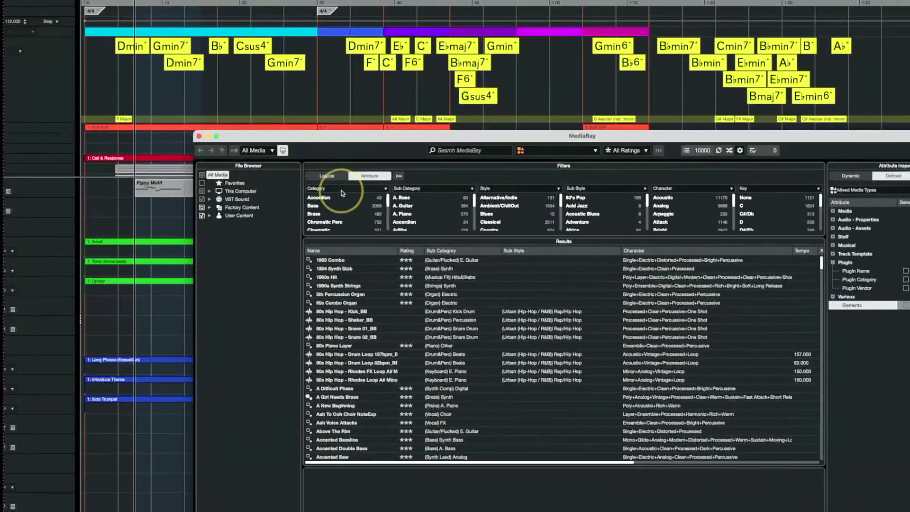
Switch MediaBay's first filter column from Category to Various > Elements
left_click(342, 193)
mouse_move(361, 219)
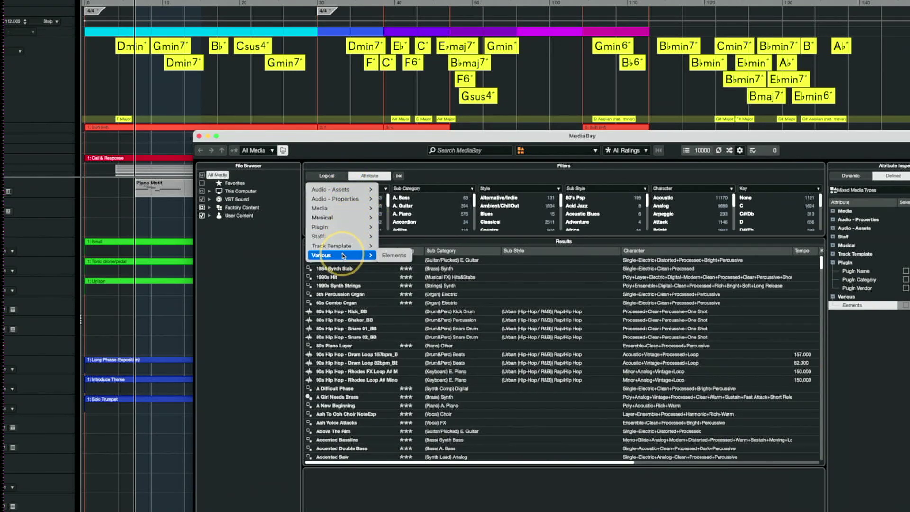
left_click(386, 255)
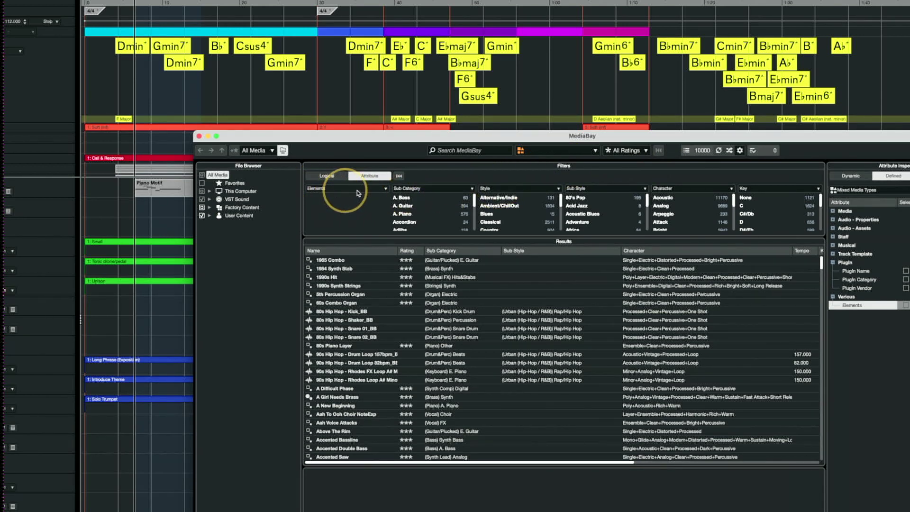
Set the second filter column to Category and change the Style column to Sub Category
left_click(425, 188)
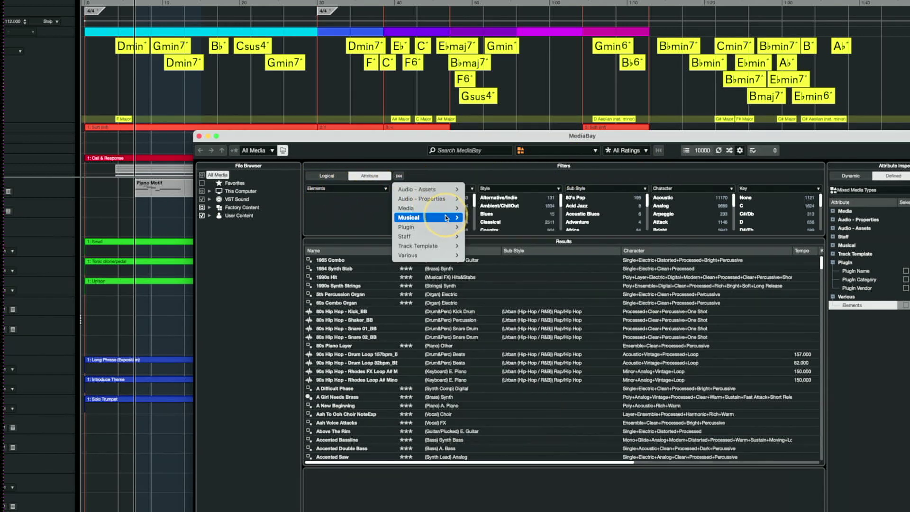
mouse_move(417, 218)
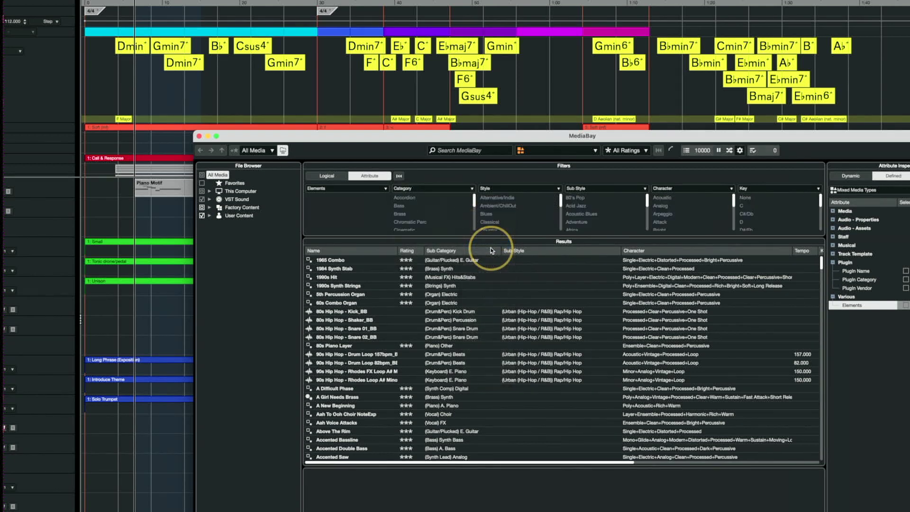
left_click(503, 191)
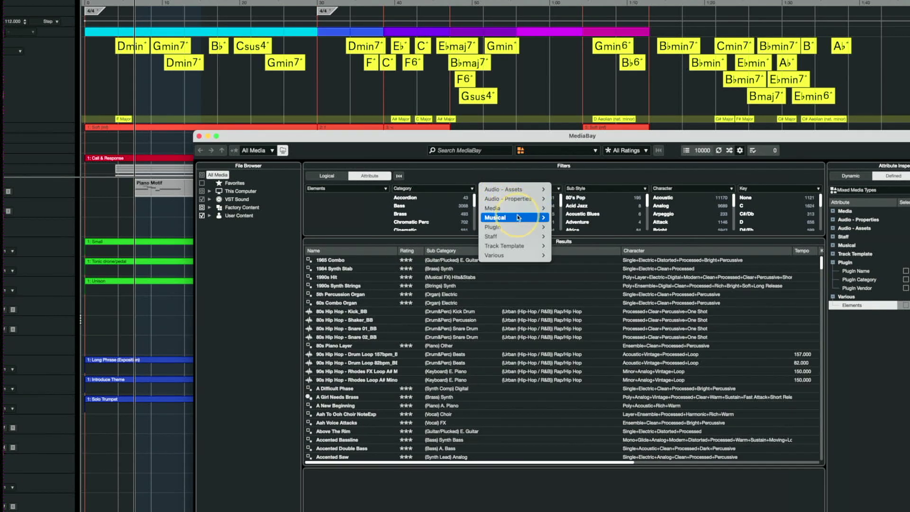
mouse_move(521, 217)
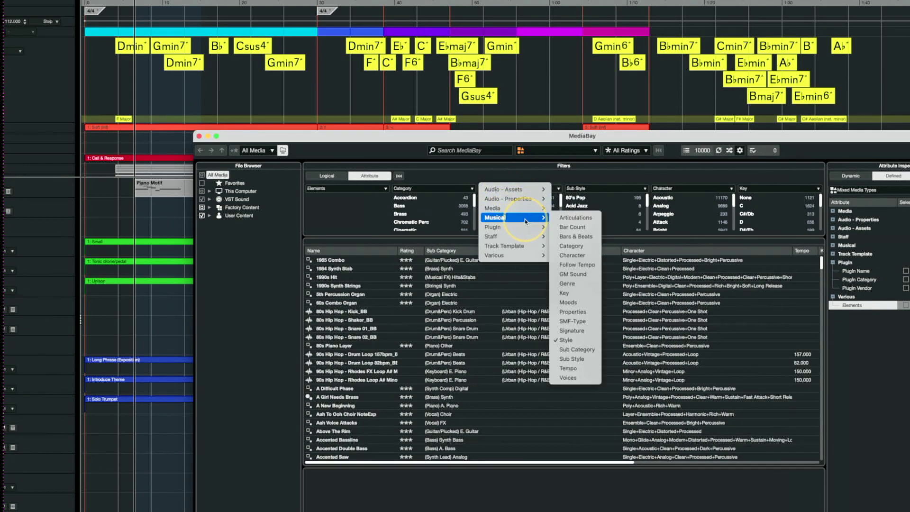
left_click(576, 349)
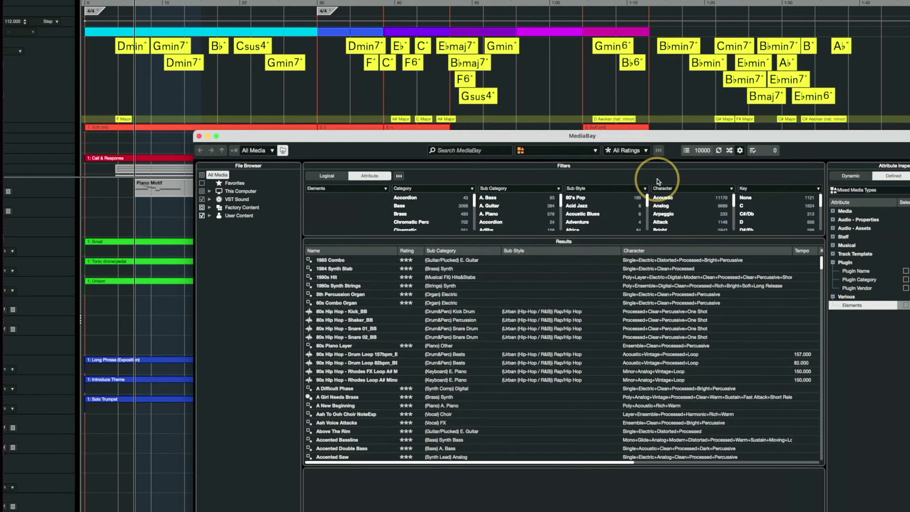
Bring up the attribute choices for the Key filter column
left_click(755, 189)
mouse_move(756, 191)
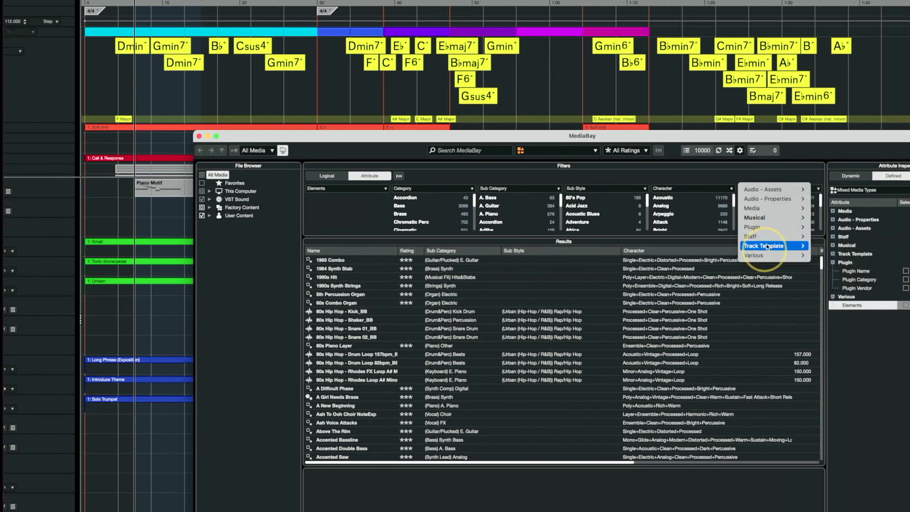
mouse_move(775, 211)
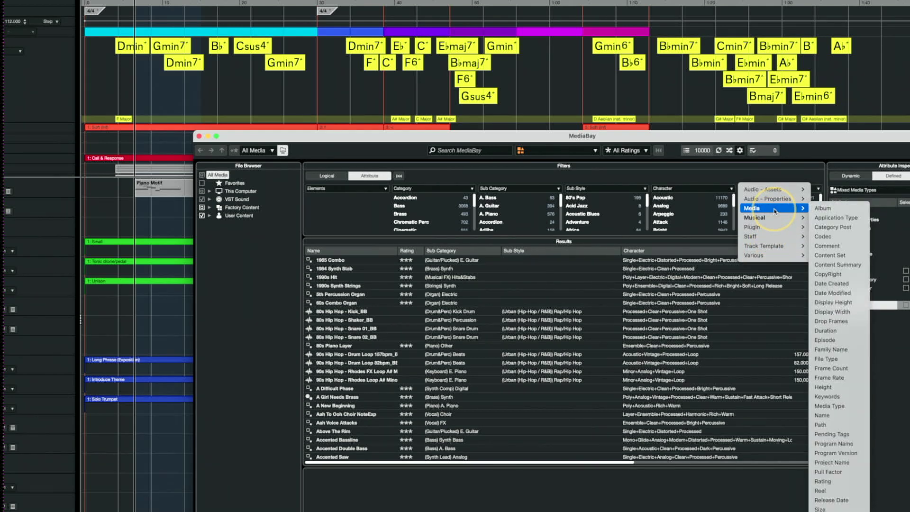
Set the last filter column to Family Name, filter by My Ideas, and select Bass Drum Roll
left_click(835, 350)
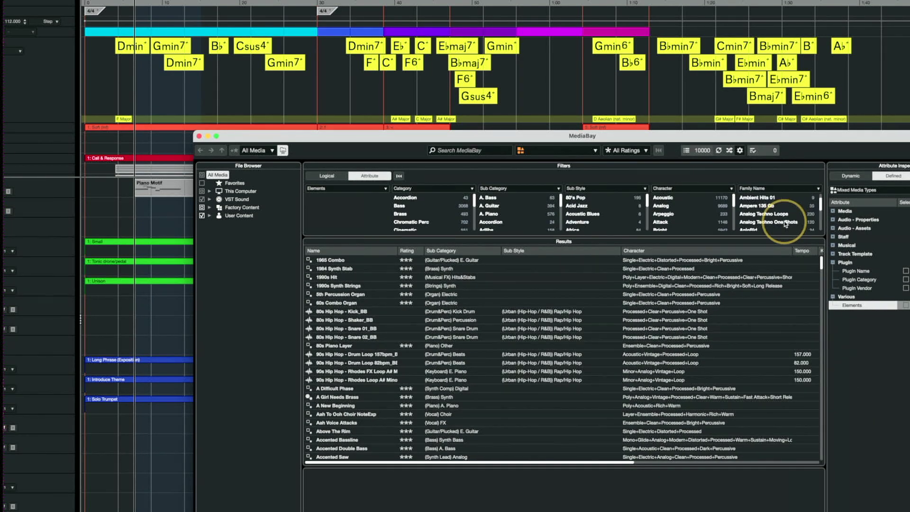
scroll(786, 224, "down", 10)
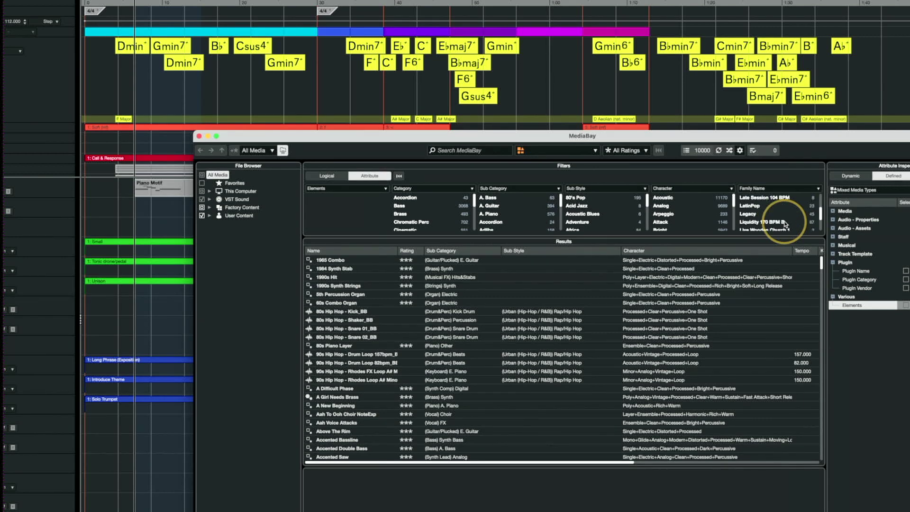
scroll(786, 224, "down", 8)
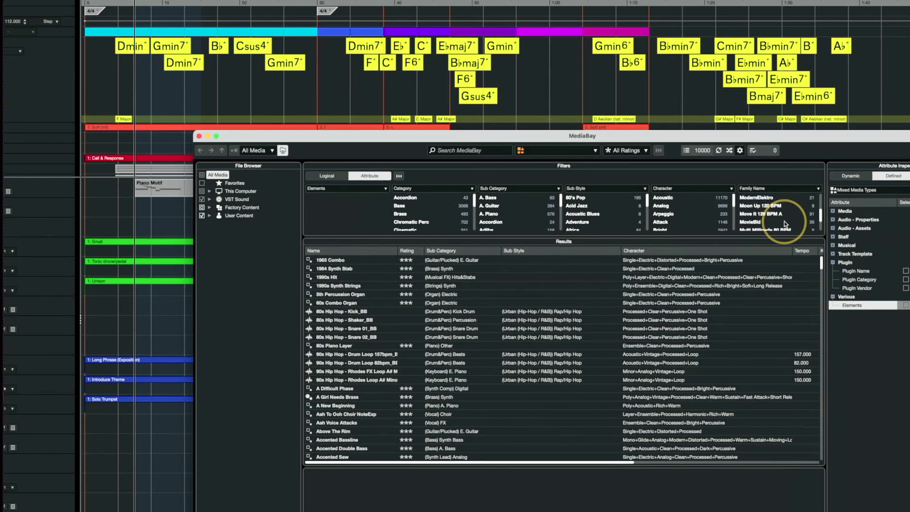
left_click(756, 198)
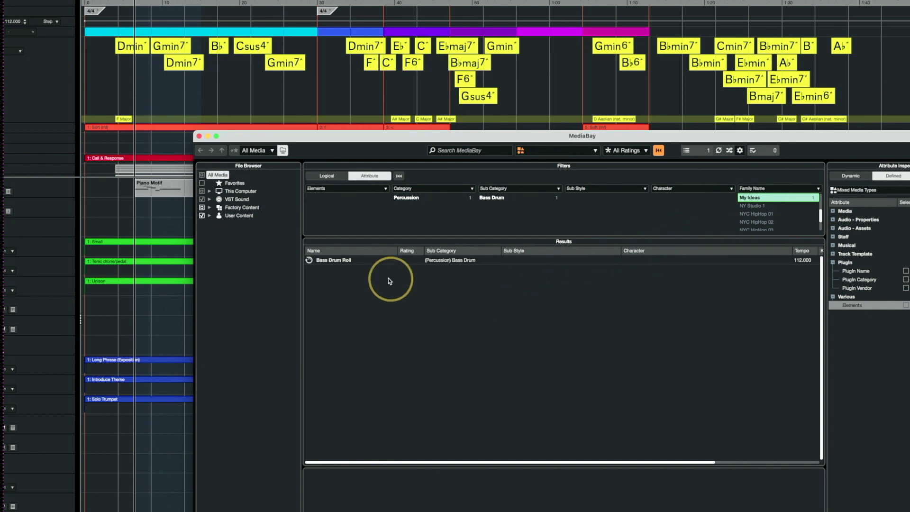
left_click(346, 262)
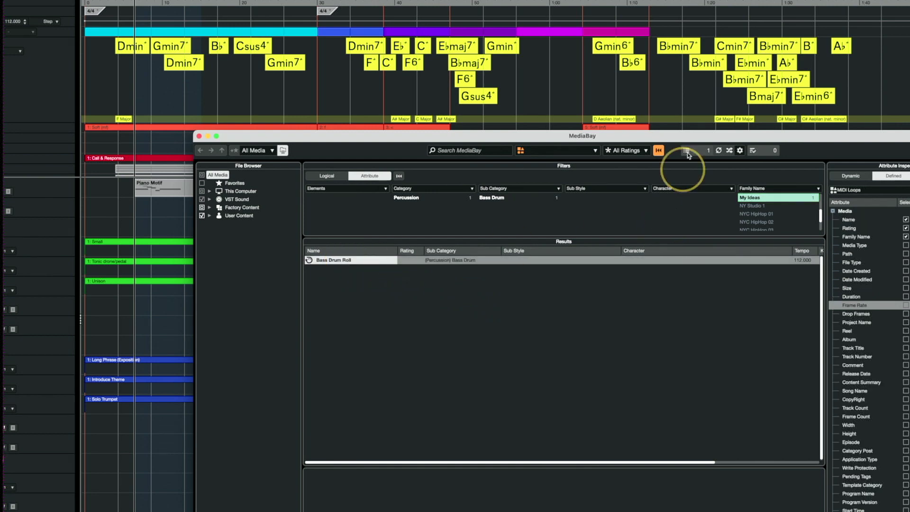
Centre the MediaBay window and show all attribute values found for Bass Drum Roll
left_click_drag(666, 141, 526, 93)
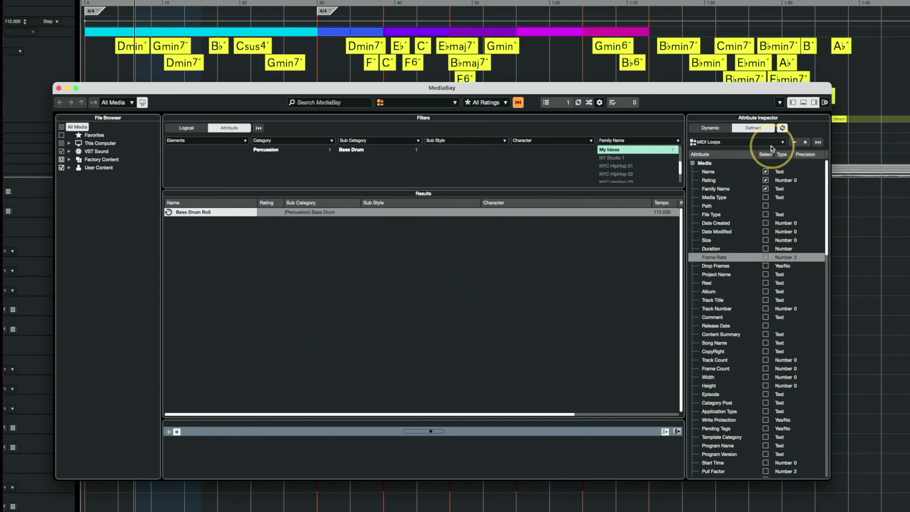
left_click(710, 128)
left_click(790, 191)
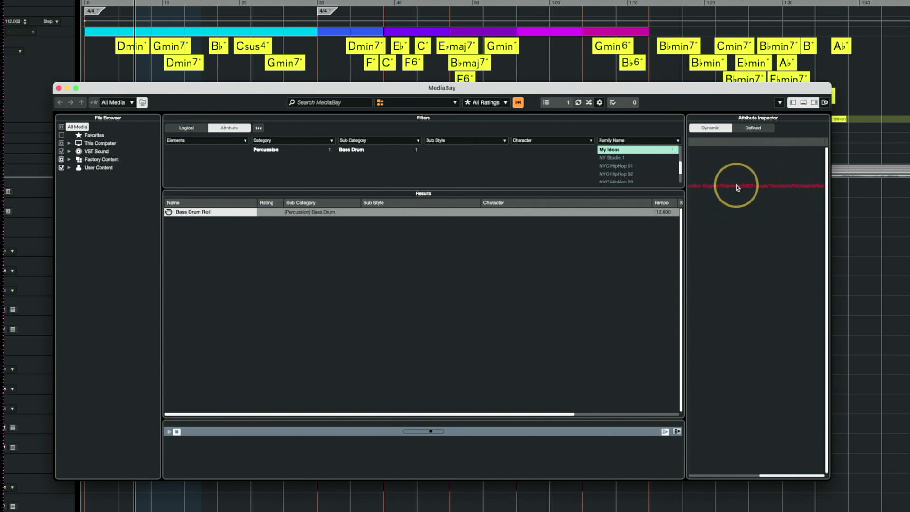
scroll(761, 185, "left", 5)
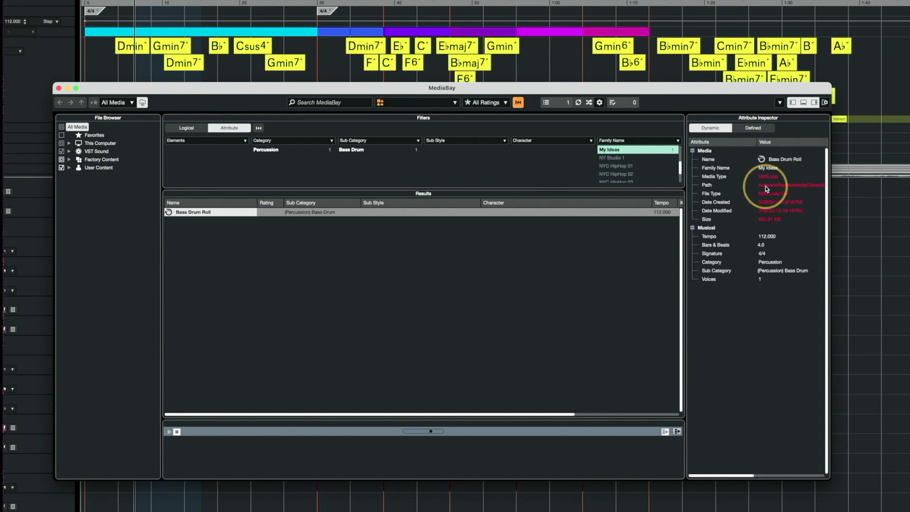
Show only the loop's defined attributes, leave Key unset, and view the MIDI loops attribute setup
left_click(753, 128)
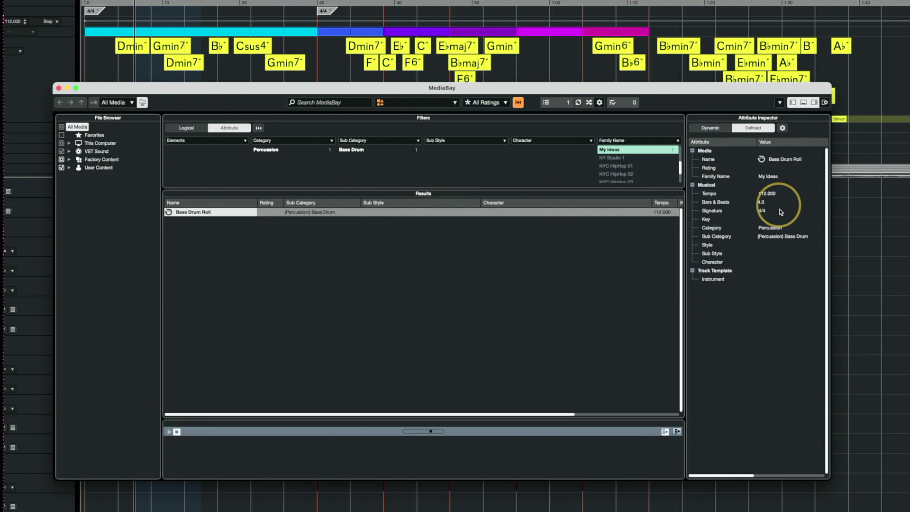
left_click(765, 218)
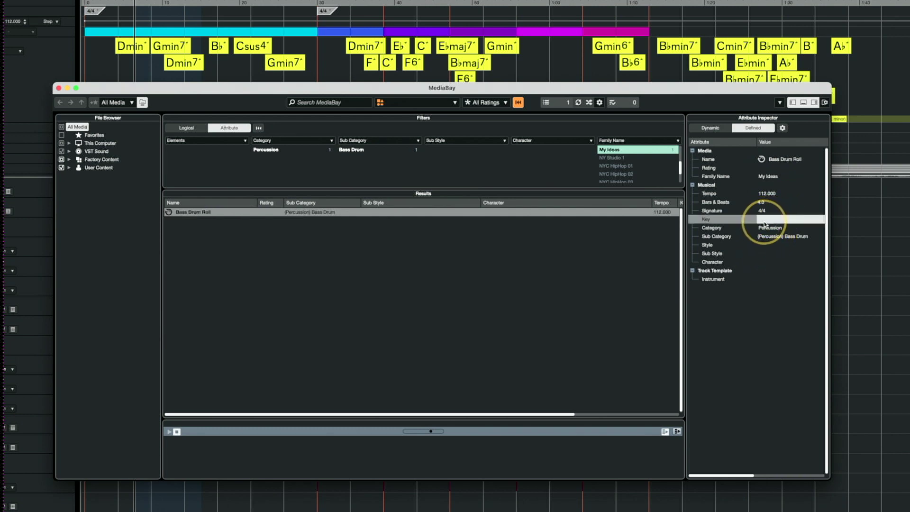
left_click(745, 325)
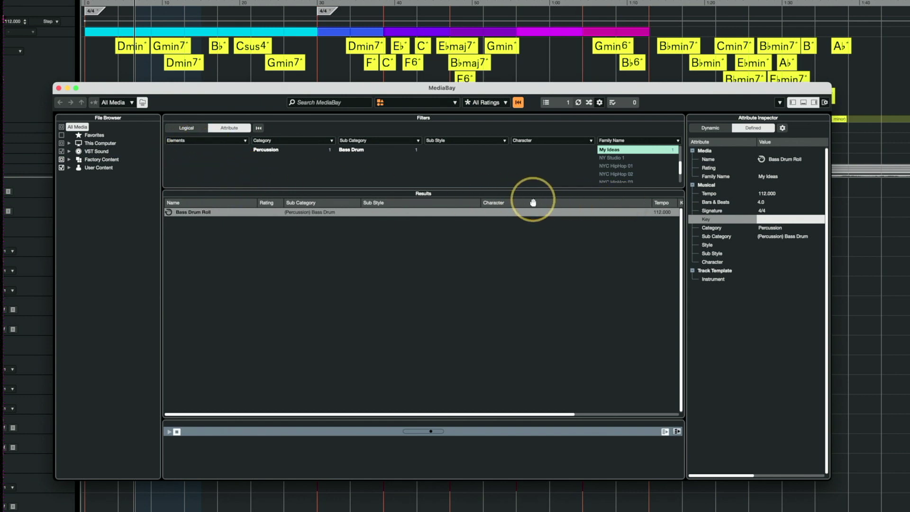
scroll(562, 205, "right", 5)
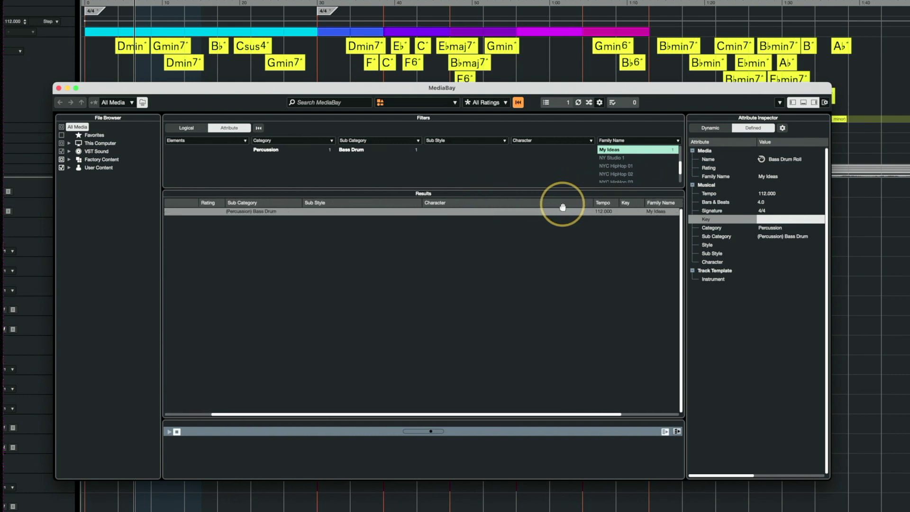
scroll(562, 207, "left", 5)
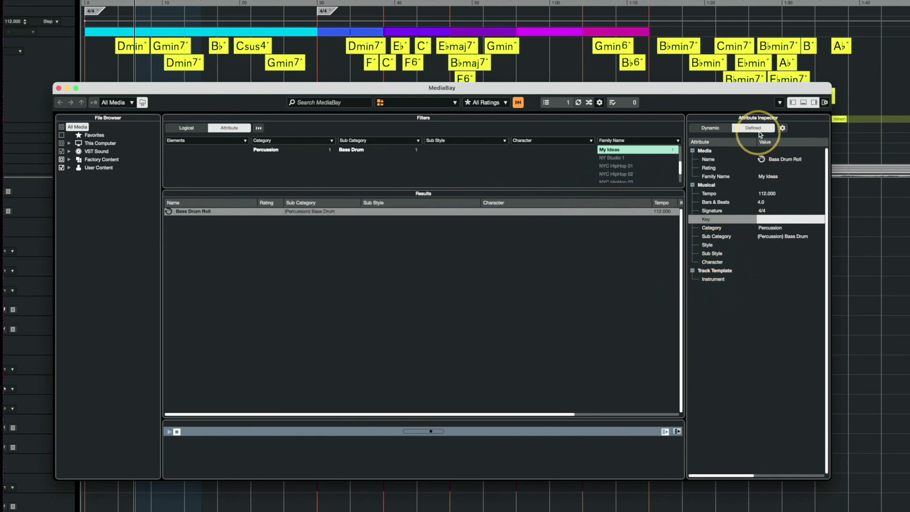
left_click(782, 128)
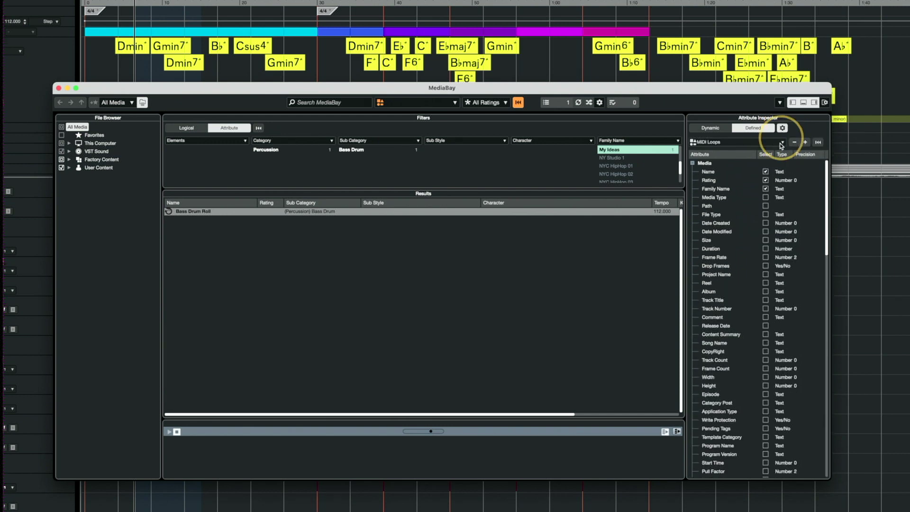
scroll(739, 241, "down", 10)
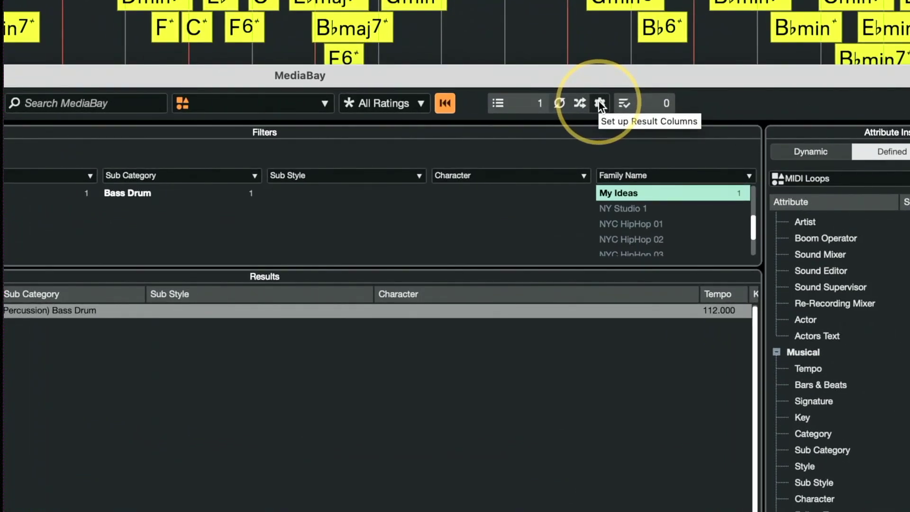
Add the Various > Elements result column and drag it right after Name
left_click(600, 103)
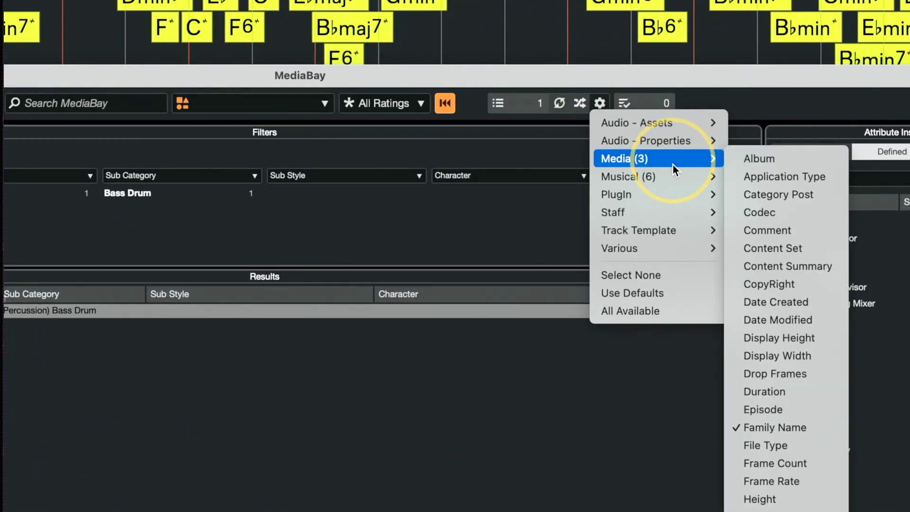
mouse_move(673, 243)
left_click(740, 244)
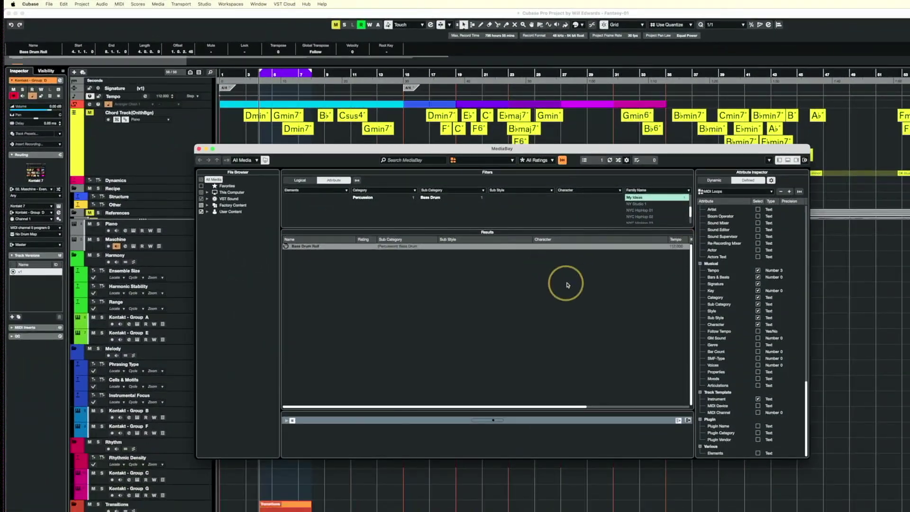
scroll(567, 285, "right", 5)
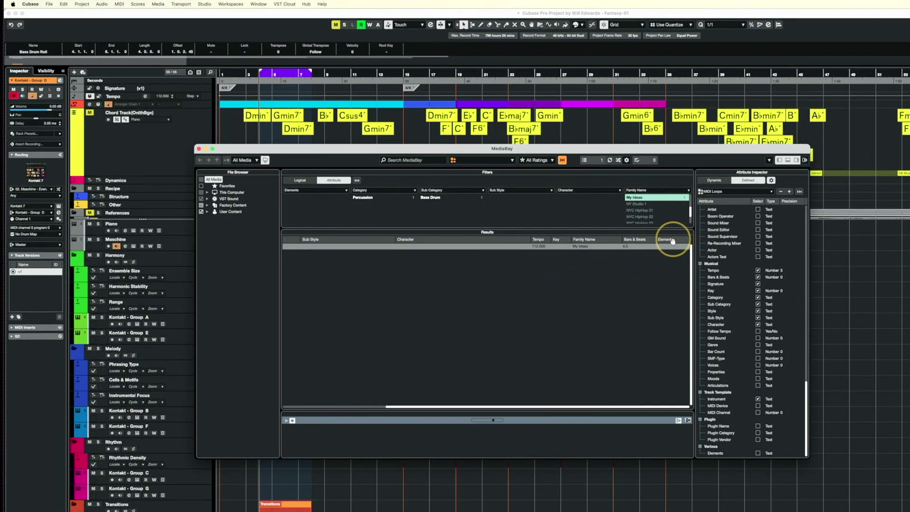
left_click_drag(673, 240, 303, 242)
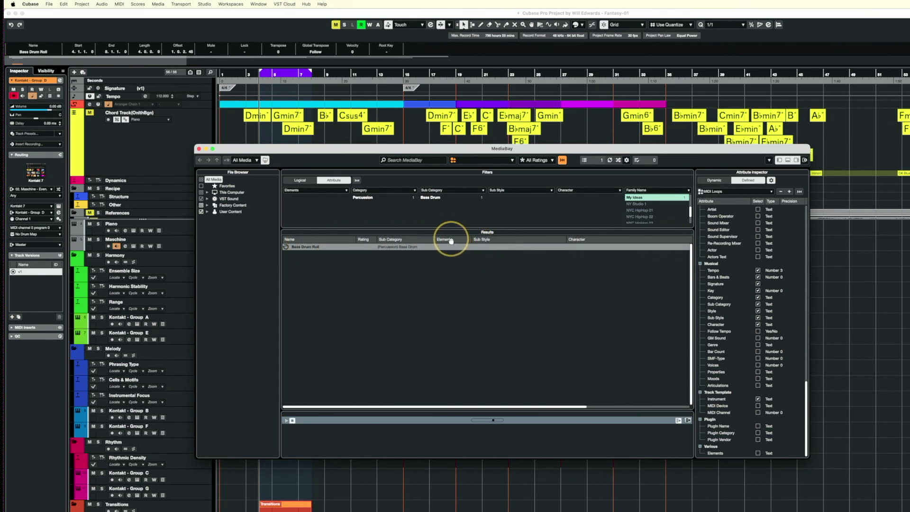
left_click_drag(451, 240, 374, 239)
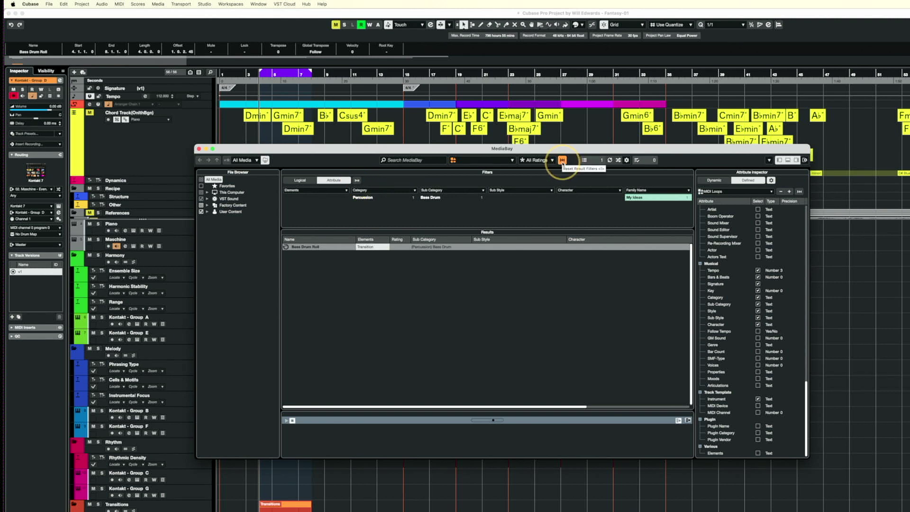
Reset the current MediaBay result filters
left_click(563, 162)
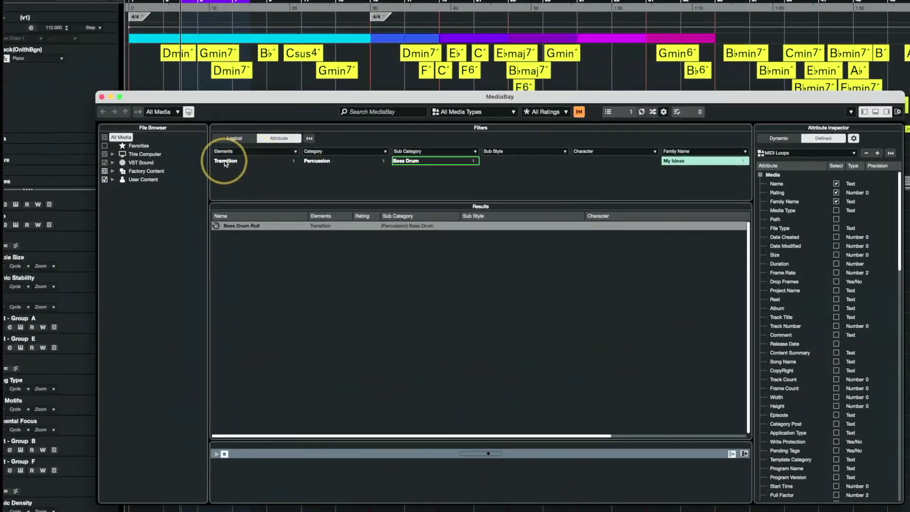
Filter results to Transition-tagged loops, then move MediaBay aside to reveal the project tracks
left_click(232, 161)
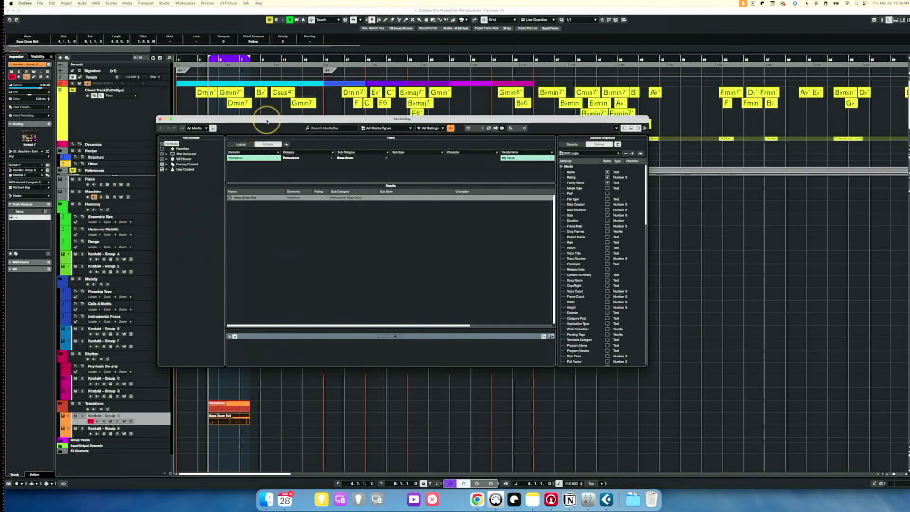
left_click_drag(267, 121, 460, 152)
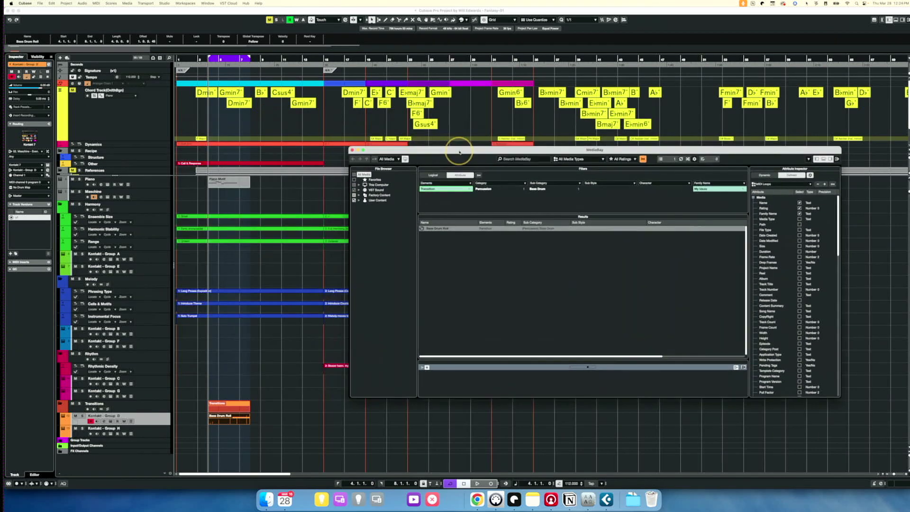
Save the selected Piano Motif event as a MIDI loop with Family Name My Ideas
left_click(228, 182)
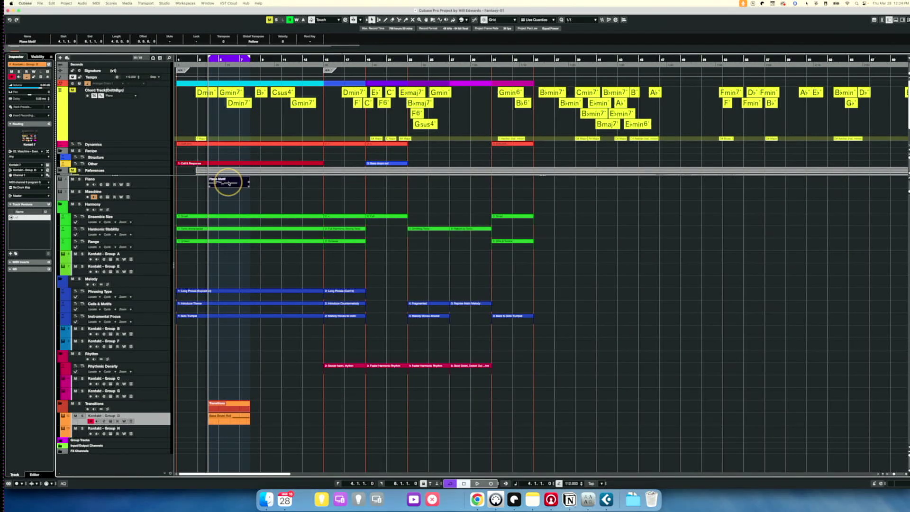
left_click(41, 4)
mouse_move(76, 92)
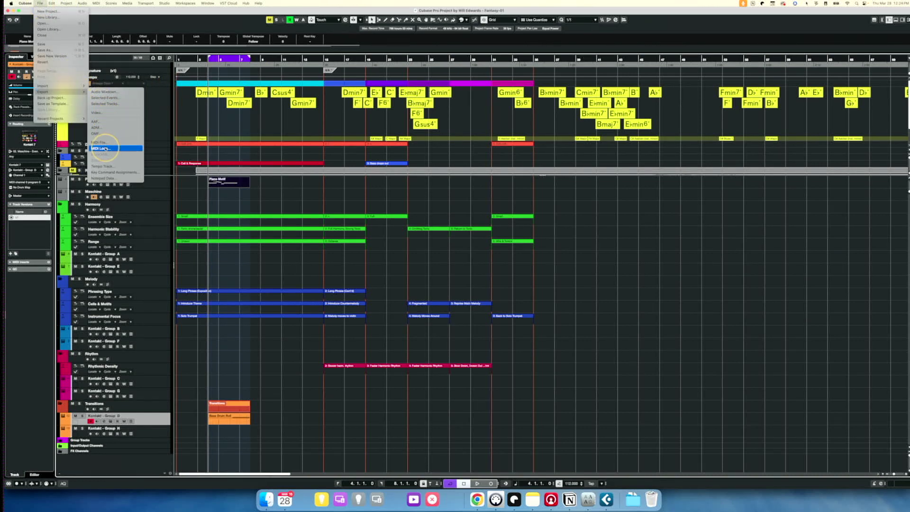
left_click(103, 148)
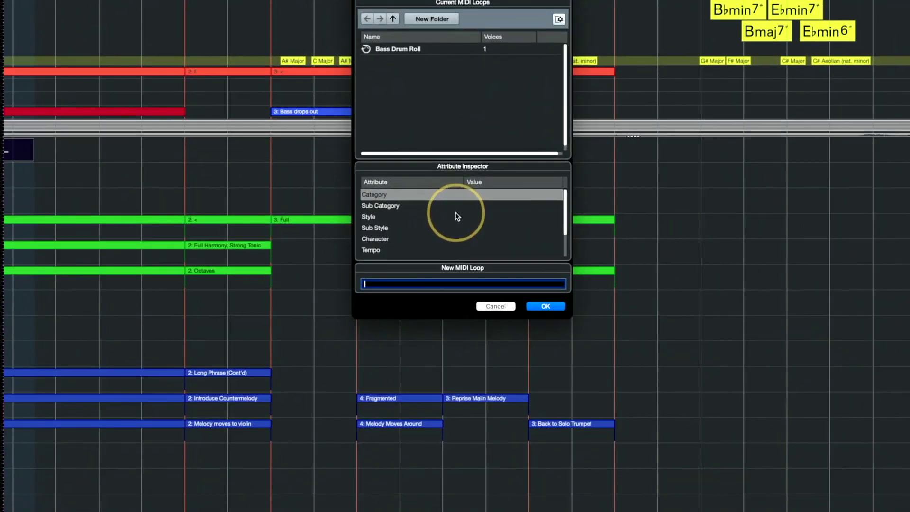
scroll(438, 218, "down", 2)
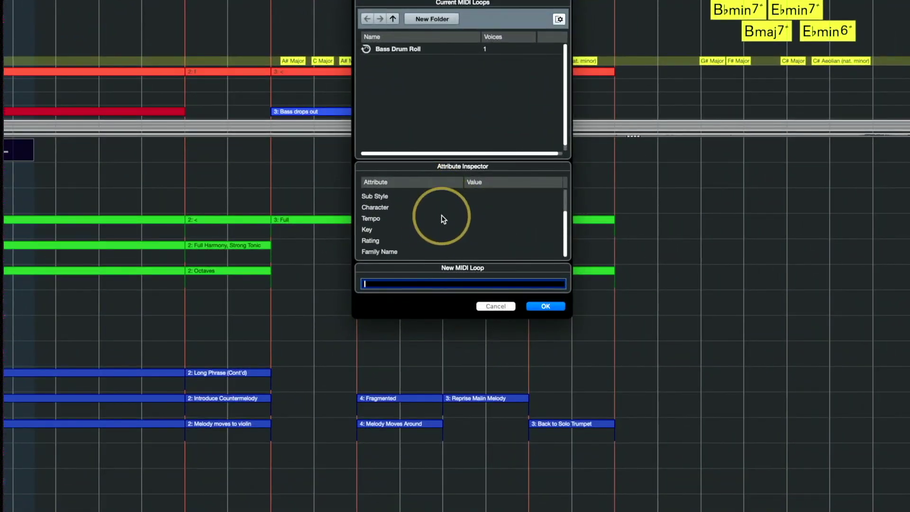
scroll(441, 218, "up", 3)
scroll(441, 218, "down", 3)
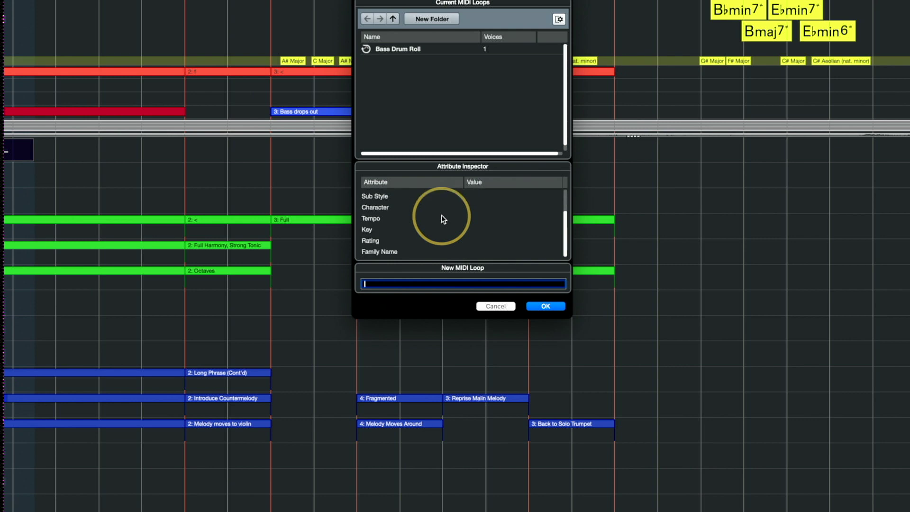
left_click(485, 252)
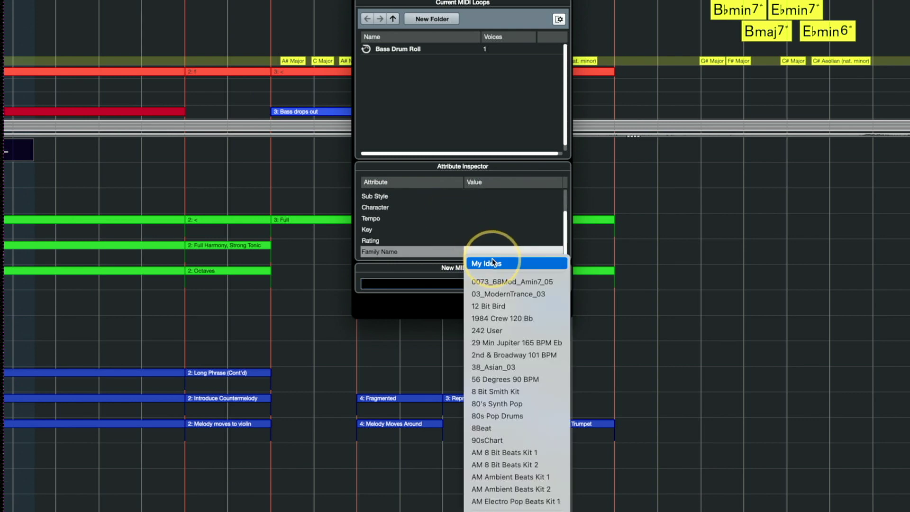
left_click(492, 262)
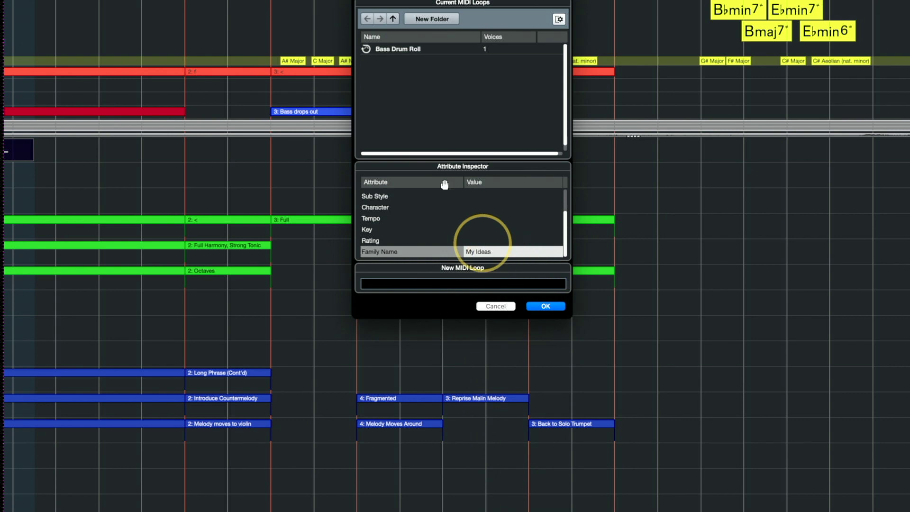
At the top loops level, create a Motifs folder and a Moods folder inside it
left_click(392, 20)
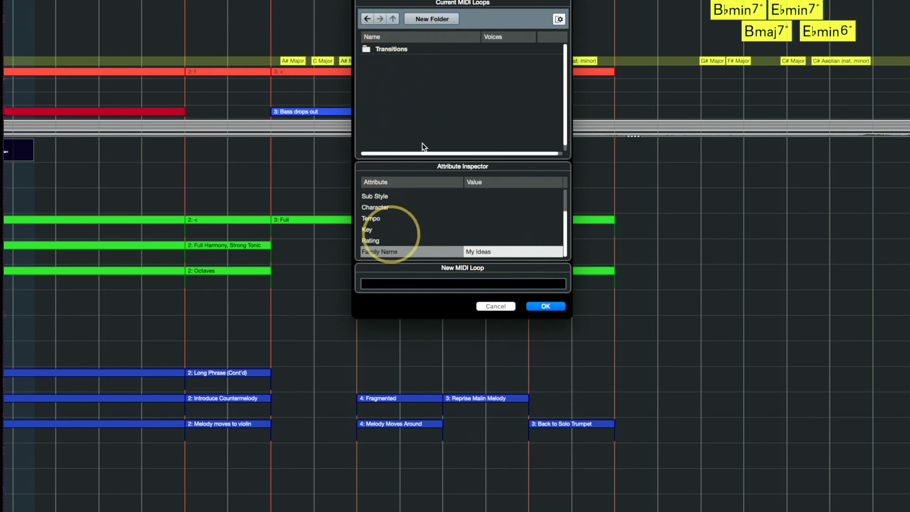
left_click(439, 21)
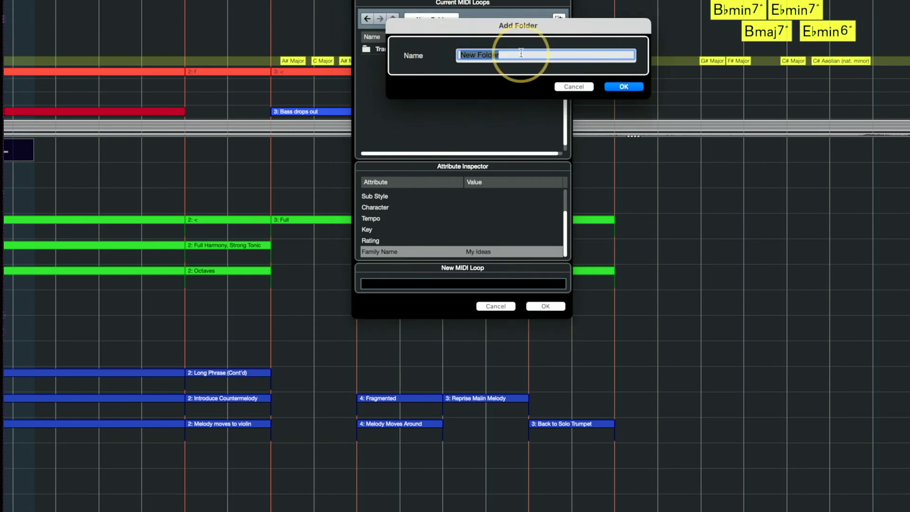
key("Return")
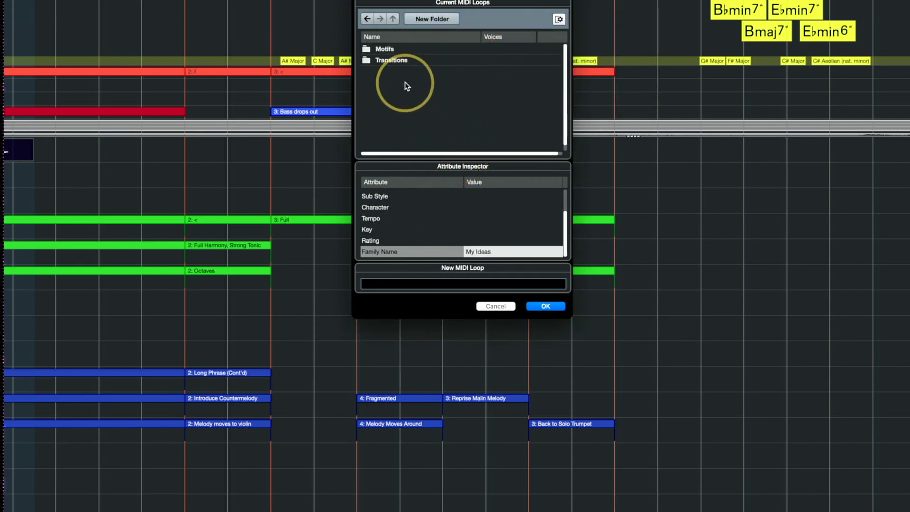
double_click(385, 49)
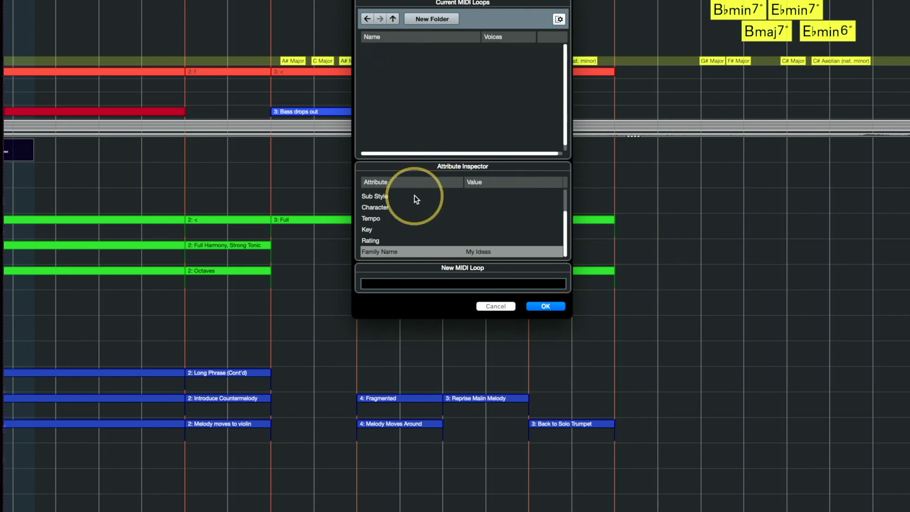
left_click(423, 21)
type("Moods")
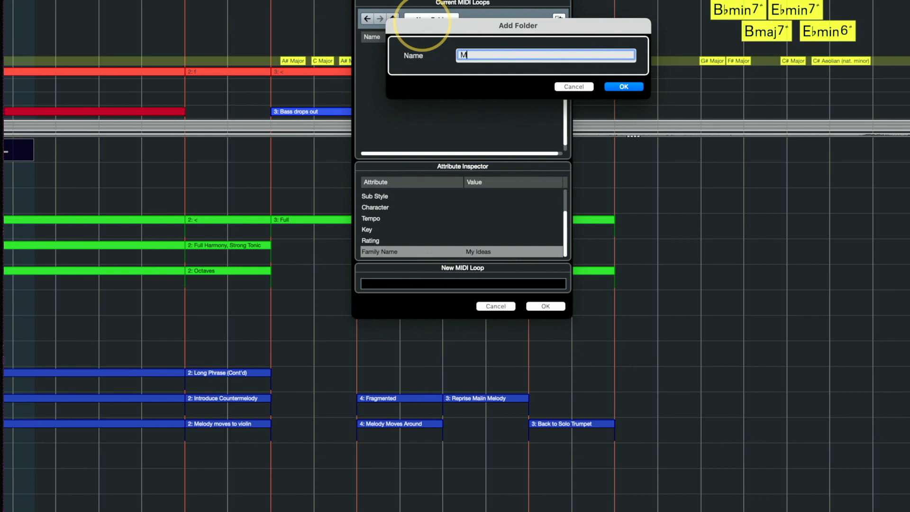
left_click(624, 86)
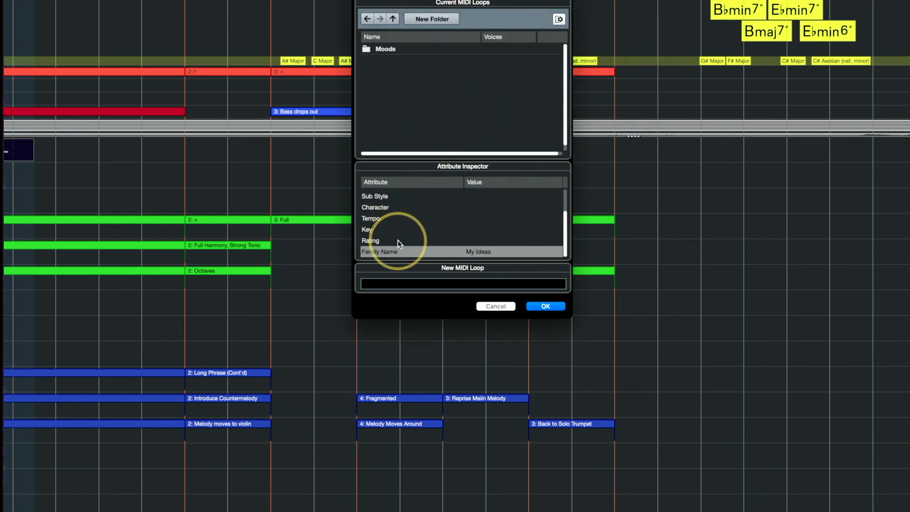
left_click(465, 283)
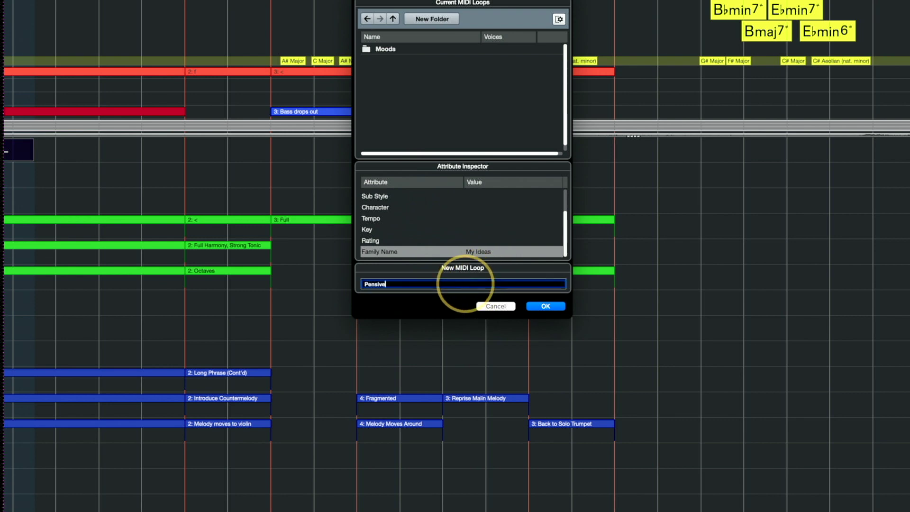
Set the Pensive loop's category to Piano and save the MIDI loop
scroll(490, 200, "up", 3)
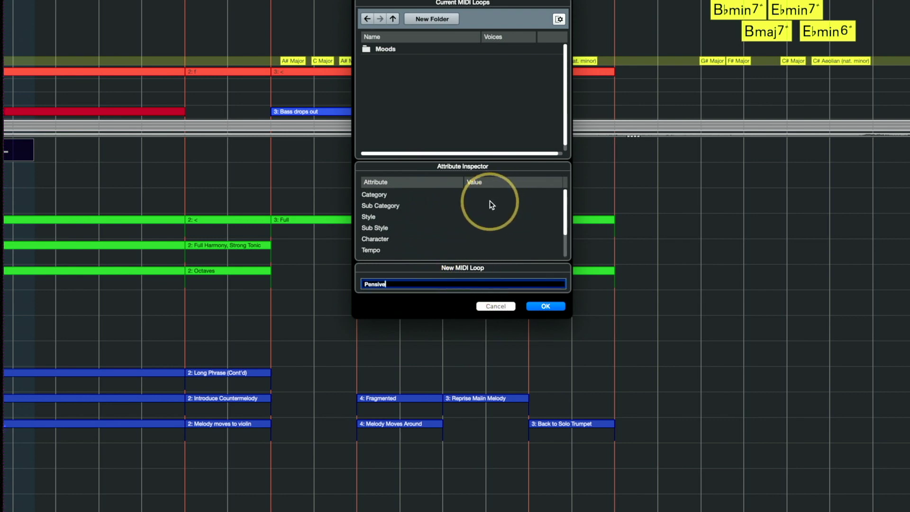
left_click(490, 196)
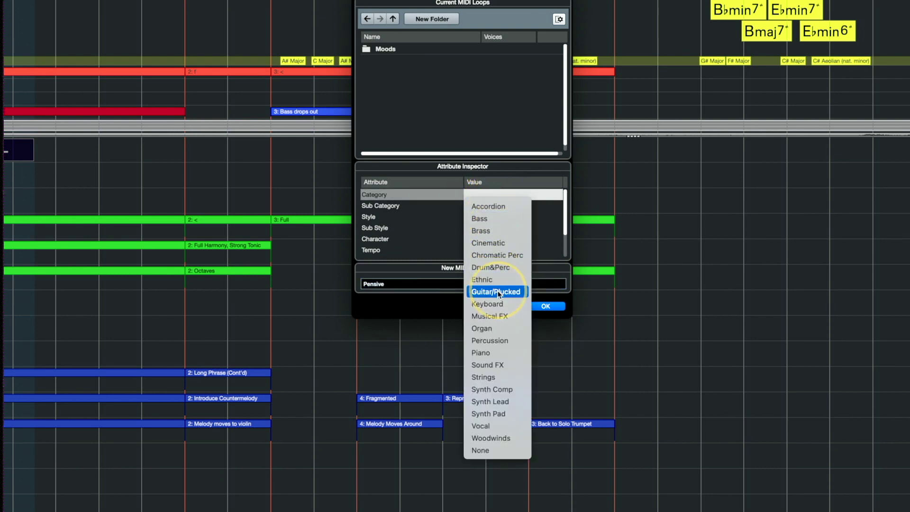
left_click(488, 353)
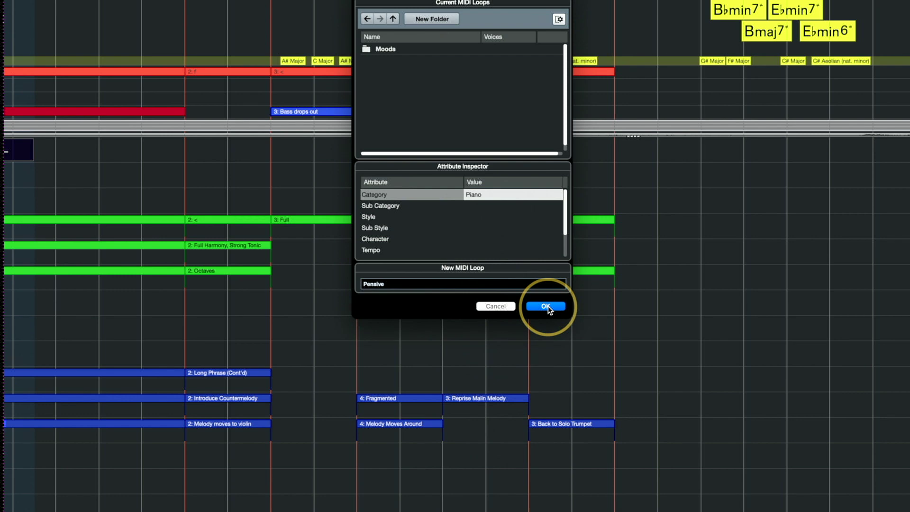
scroll(535, 250, "down", 3)
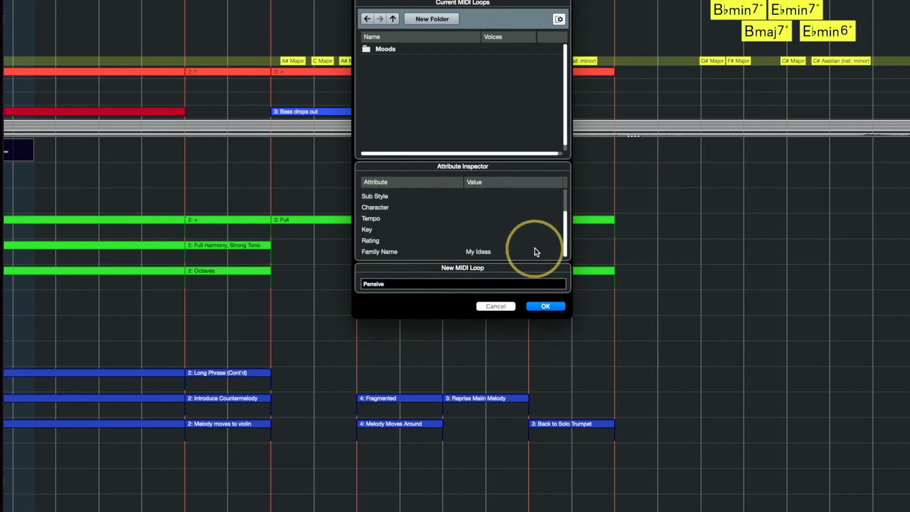
left_click(546, 306)
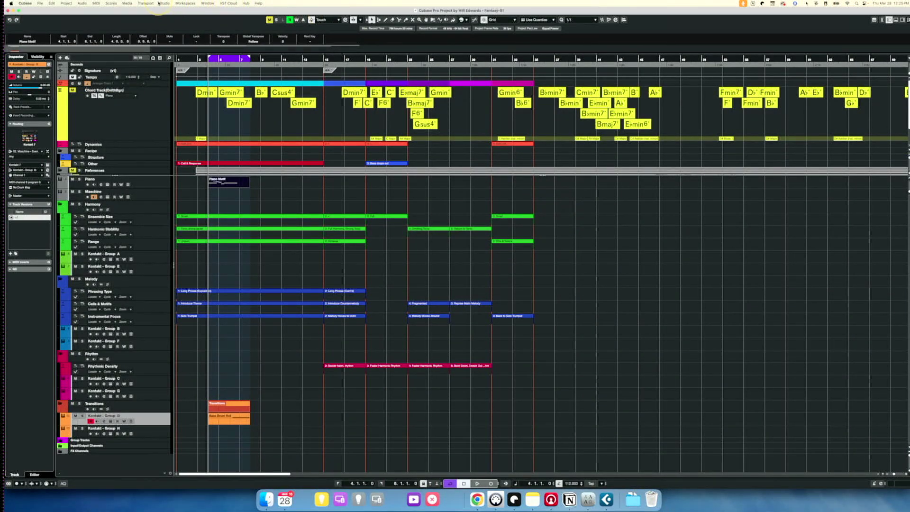
left_click(160, 3)
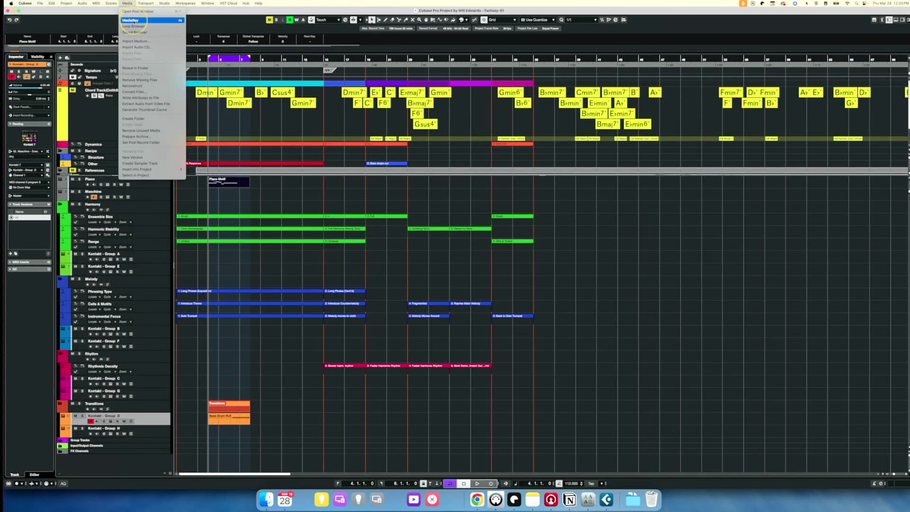
Open MediaBay over the project and clear the Transition filter to reveal Pensive
left_click(143, 12)
left_click_drag(435, 153, 310, 150)
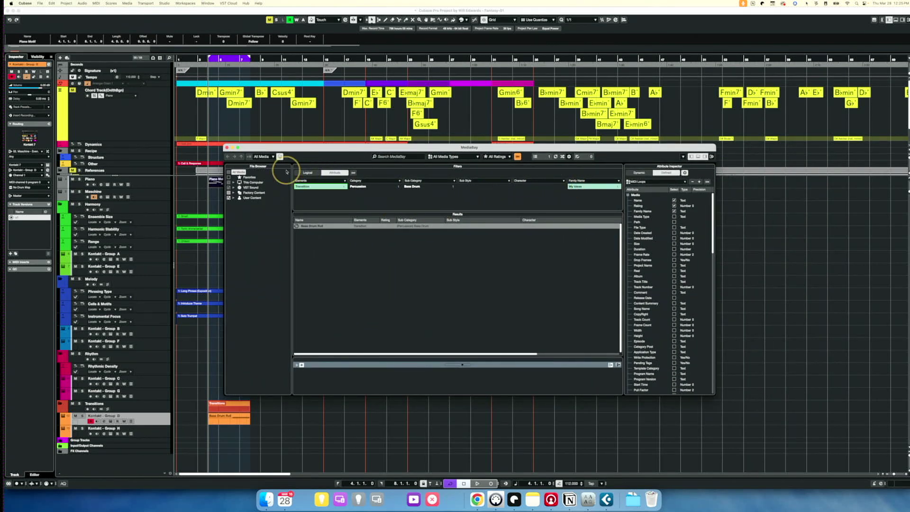
left_click(309, 187)
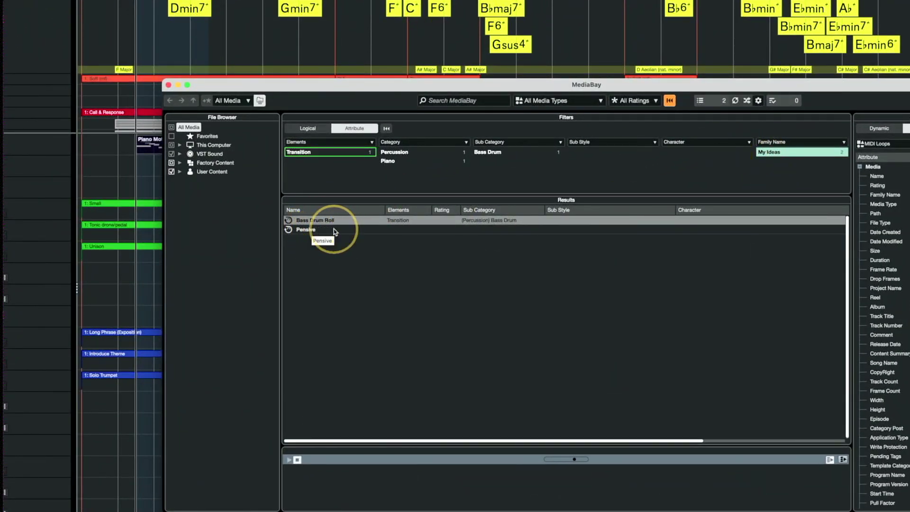
Set Pensive's Elements value to Motif and refresh the filters
left_click(410, 233)
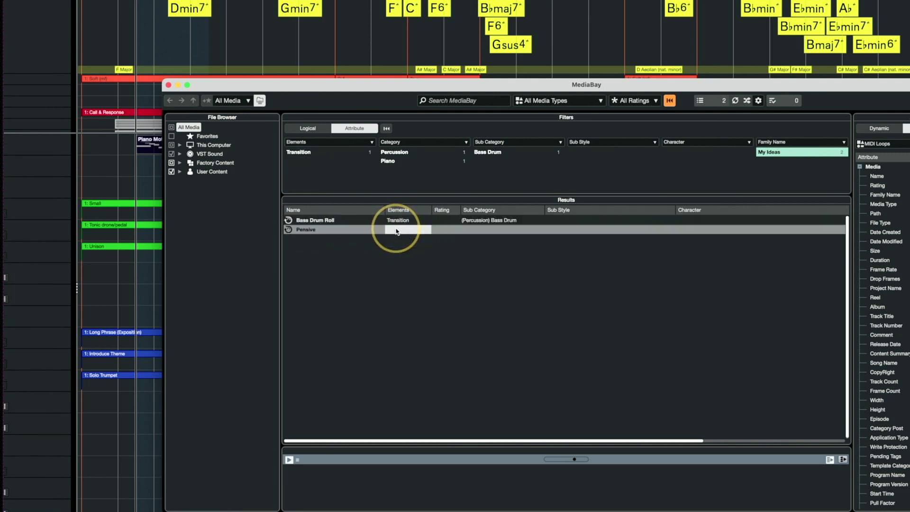
left_click(396, 230)
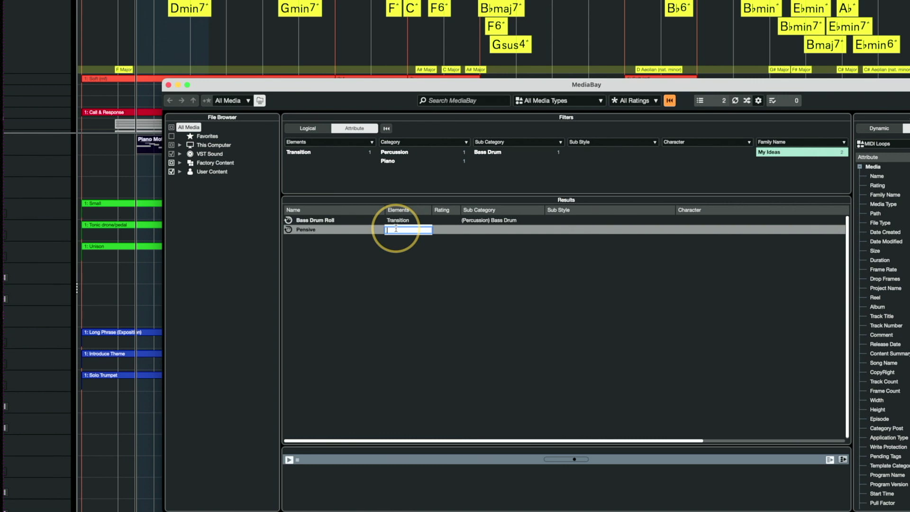
key("Return")
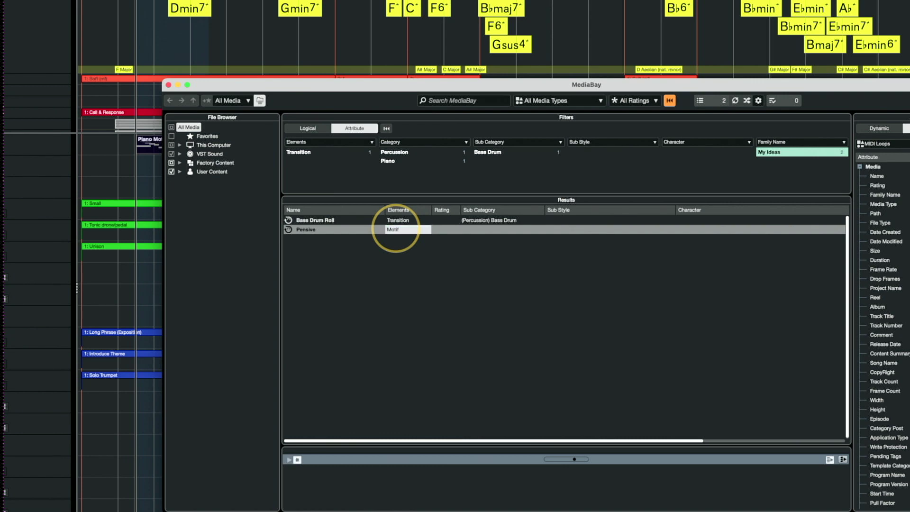
left_click(669, 101)
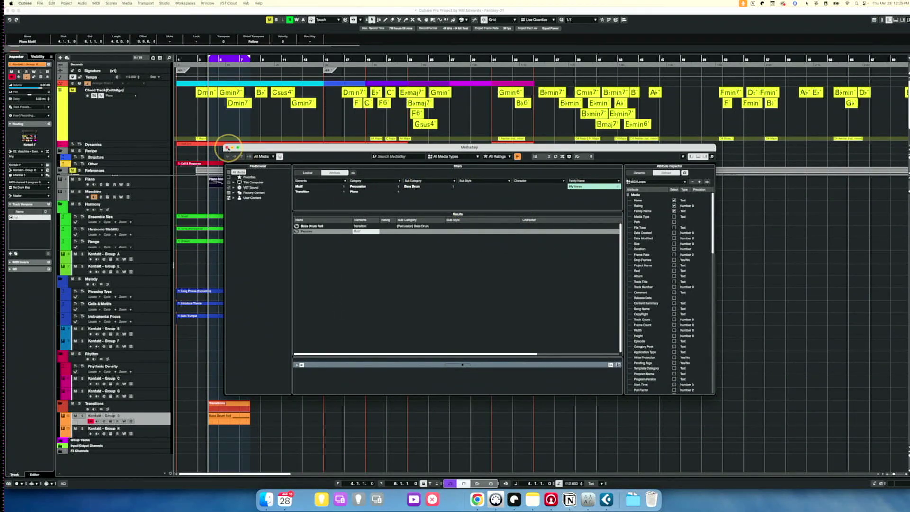
left_click(226, 148)
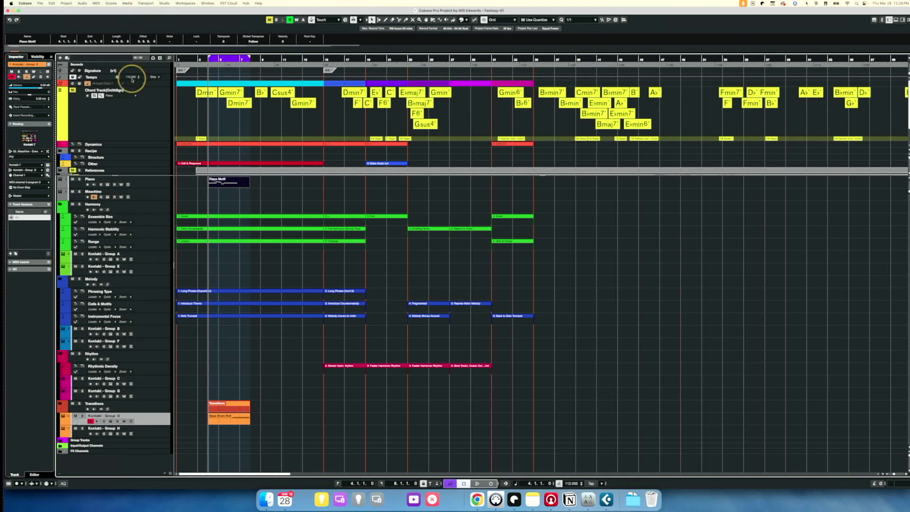
left_click(144, 5)
mouse_move(127, 5)
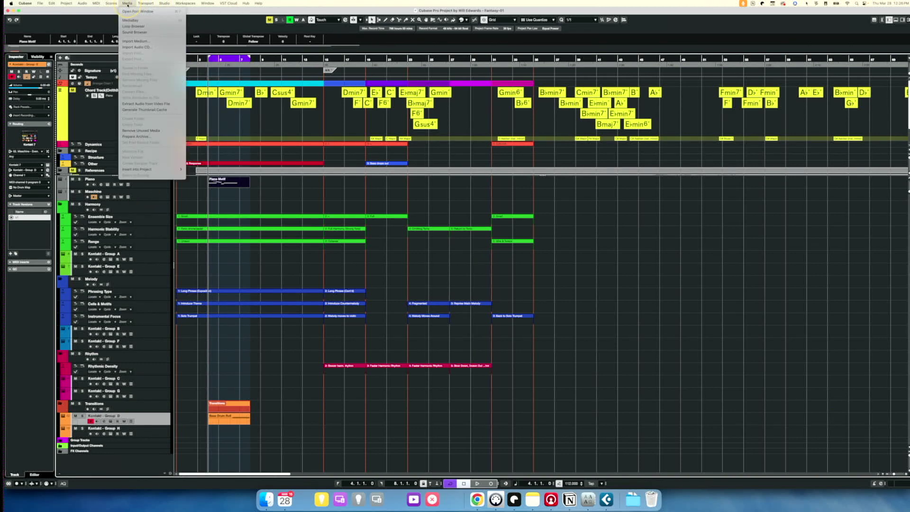
left_click(130, 20)
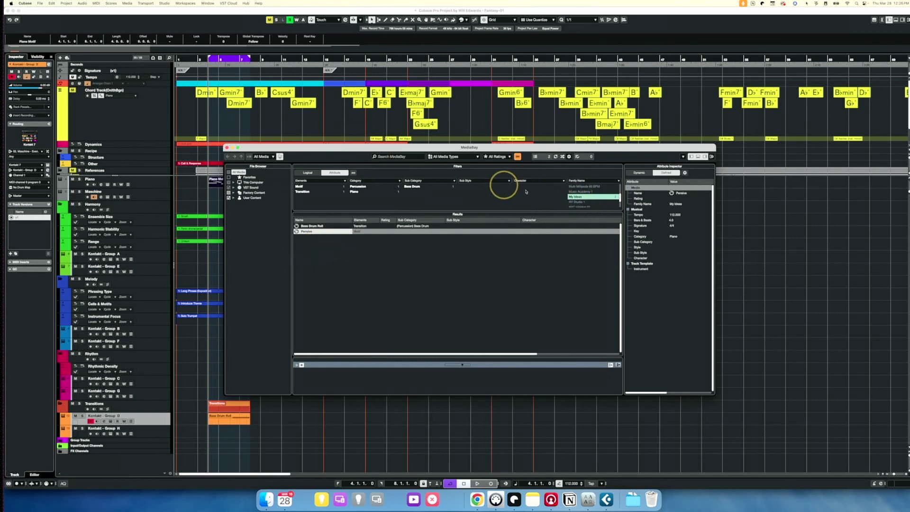
Drop the My Ideas filter, filter by Motif, and drag Pensive onto a new project track
left_click(576, 196)
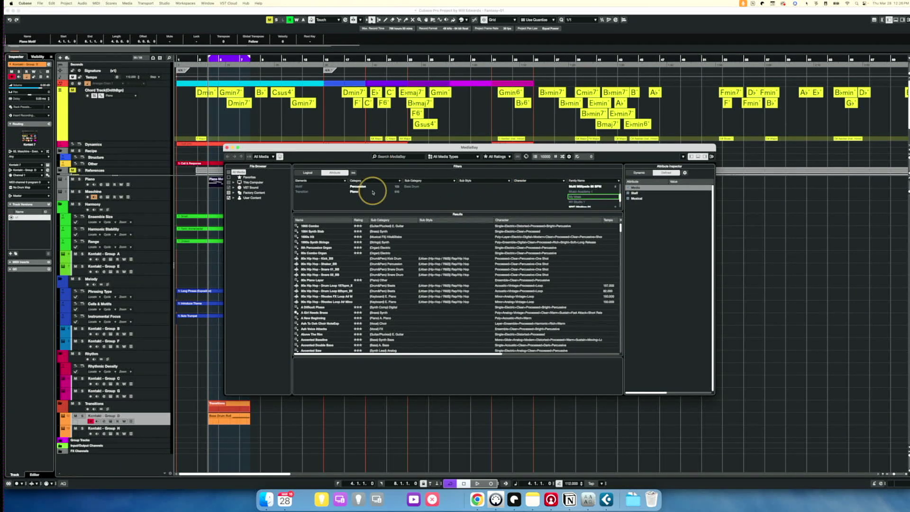
left_click(306, 187)
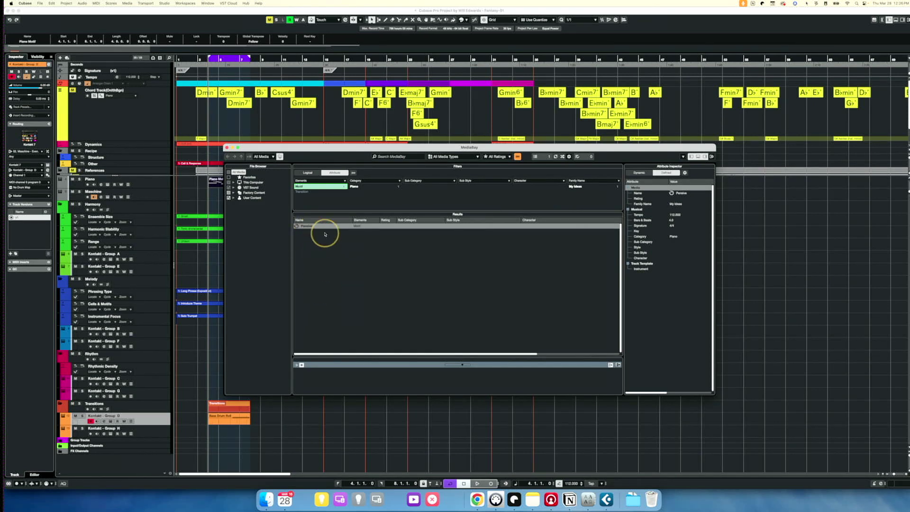
left_click(305, 192)
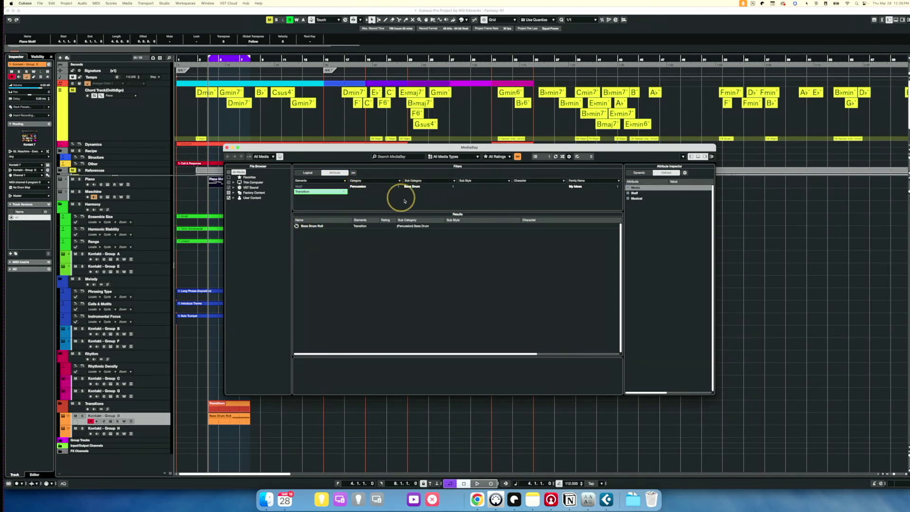
left_click(332, 187)
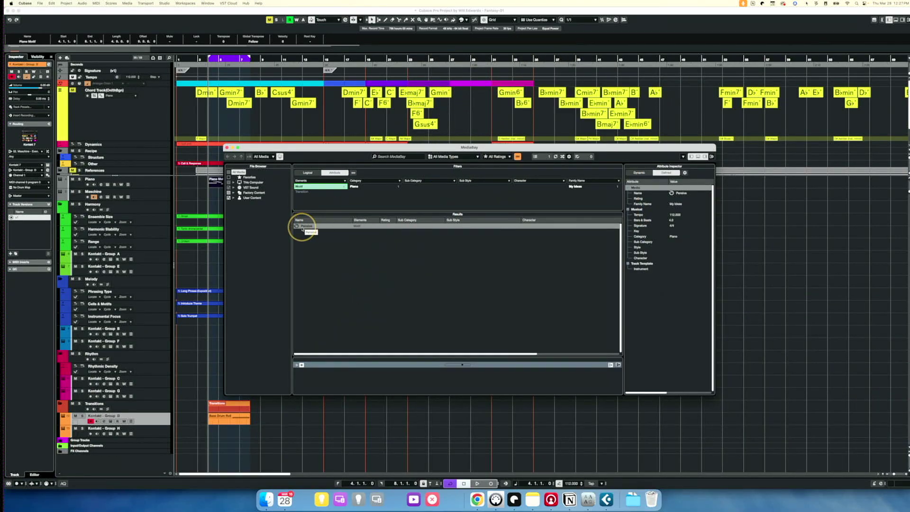
left_click_drag(304, 226, 178, 462)
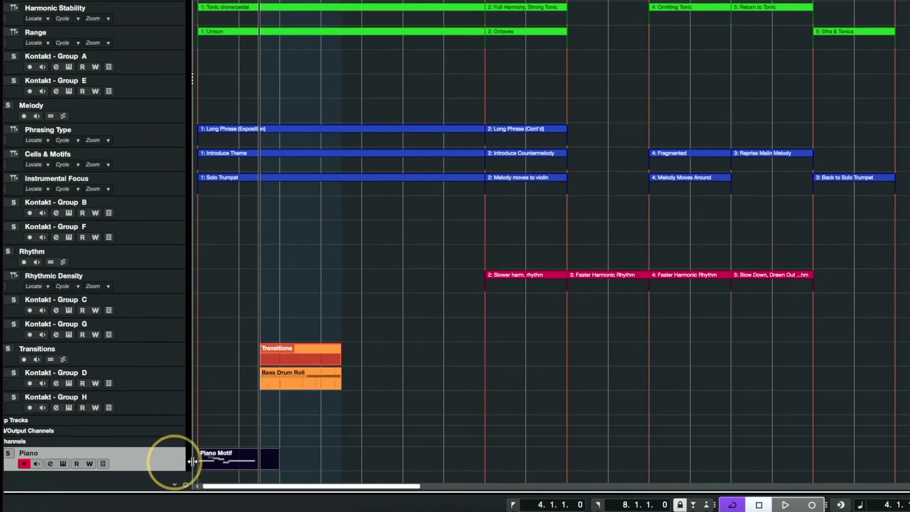
Check the Piano Motif part's notes in the Key Editor, then show the track's Kontakt piano instrument
double_click(223, 463)
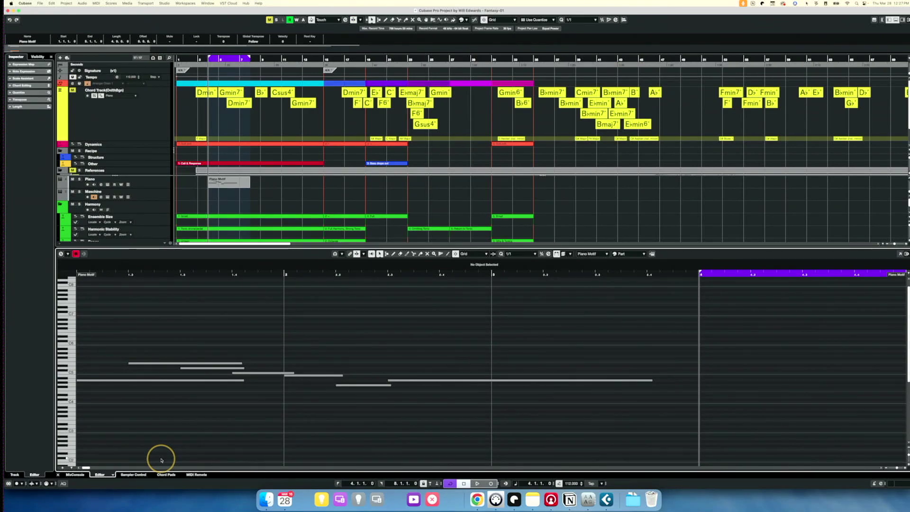
key("super+e")
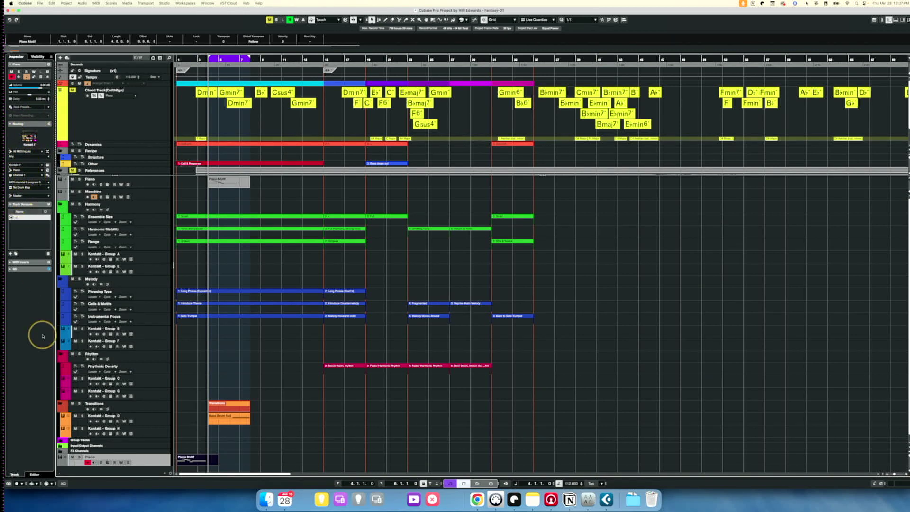
left_click(109, 462)
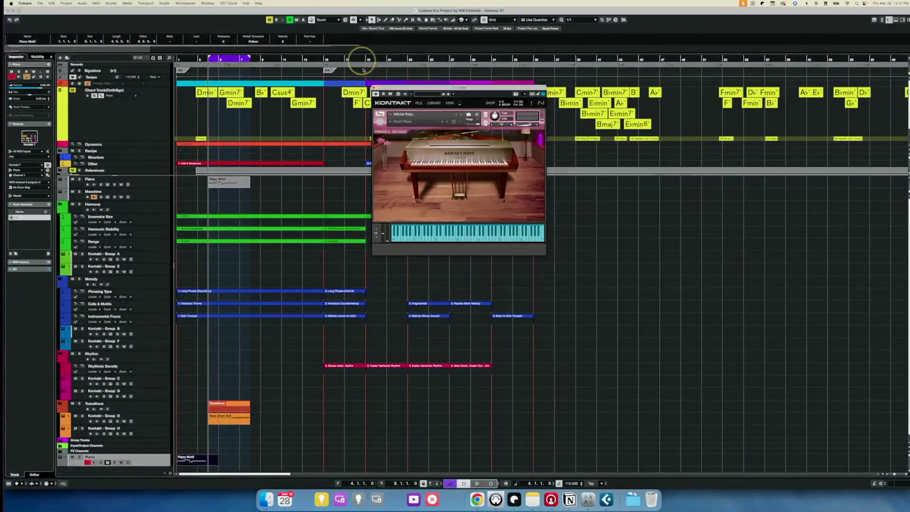
left_click(374, 88)
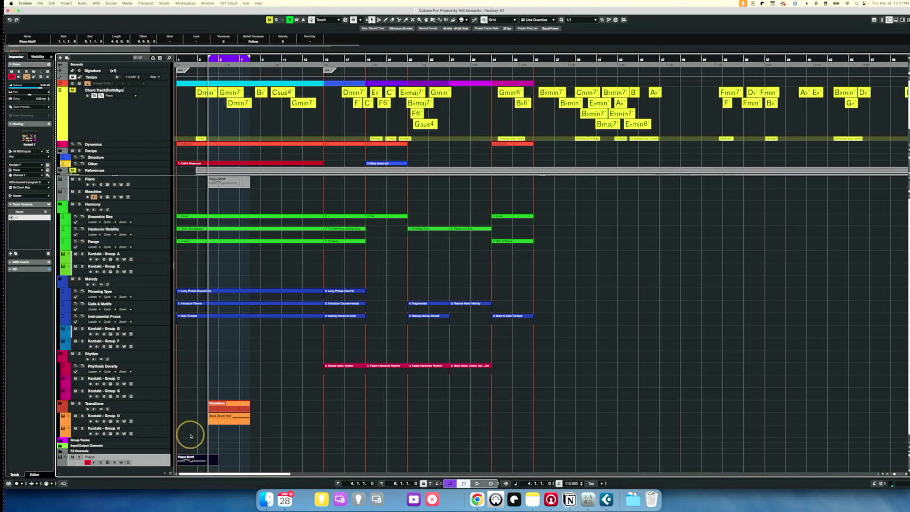
key("Home")
key("space")
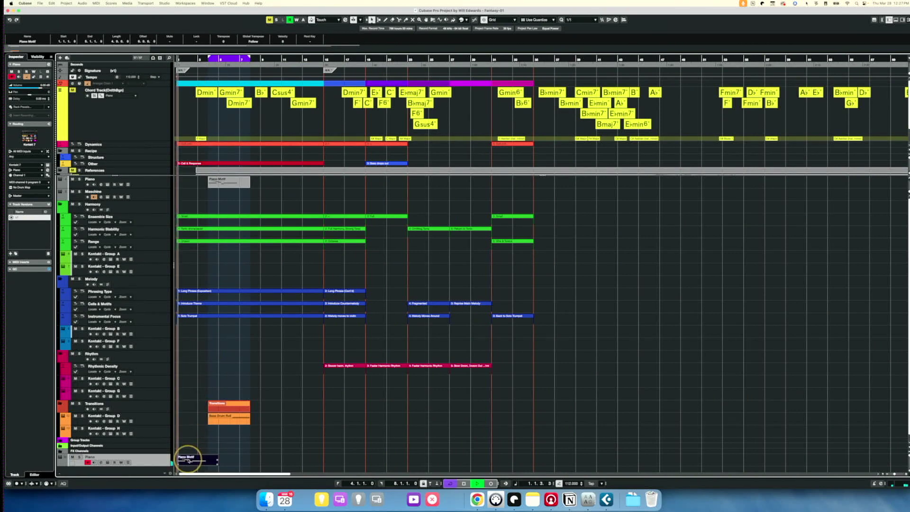
key("space")
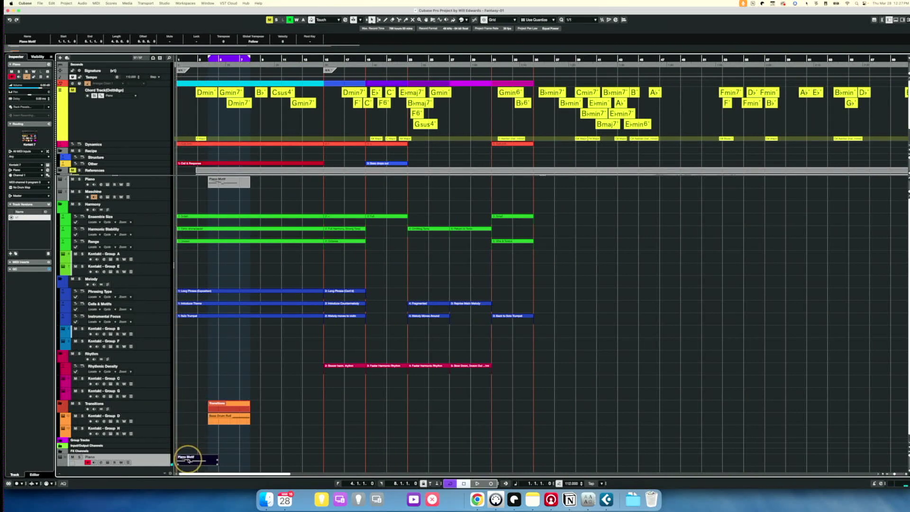